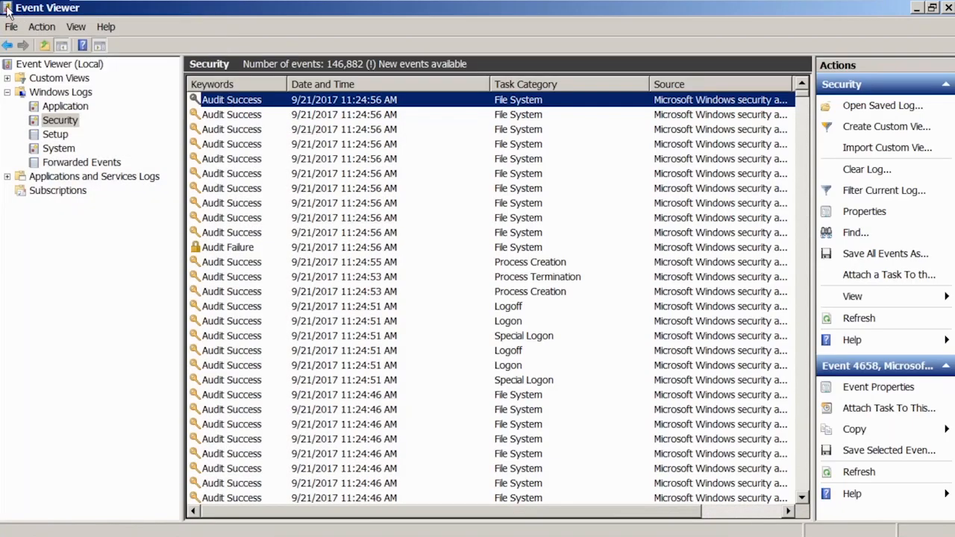
Switch to the server virtual machine and close the Event Viewer and Group Policy Management windows
{"action": "key", "text": "alt+space"}
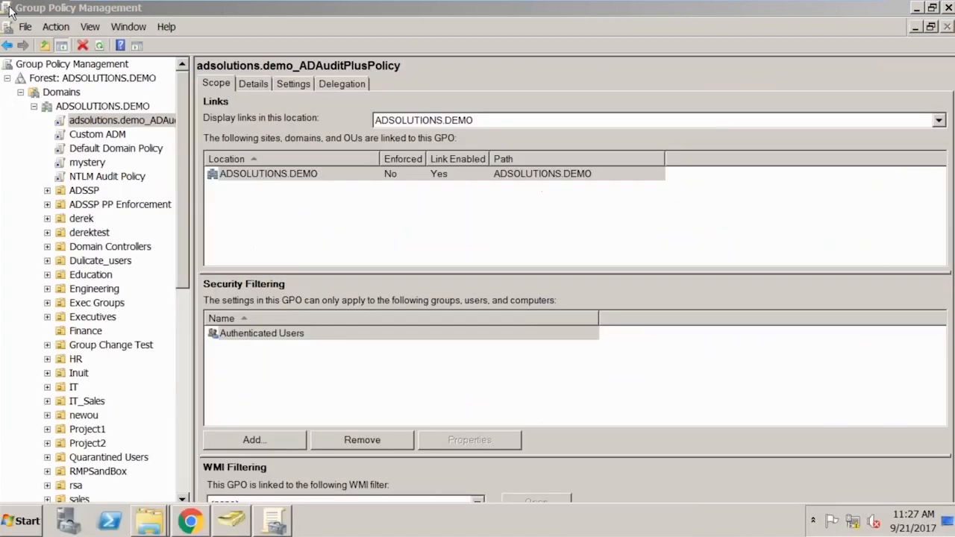
{"action": "key", "text": "alt+space"}
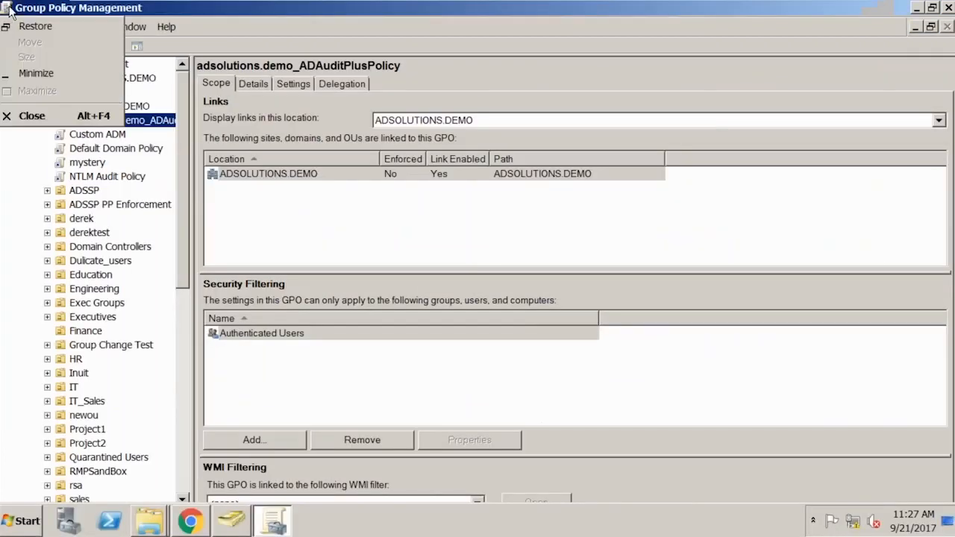
{"action": "key", "text": "Escape"}
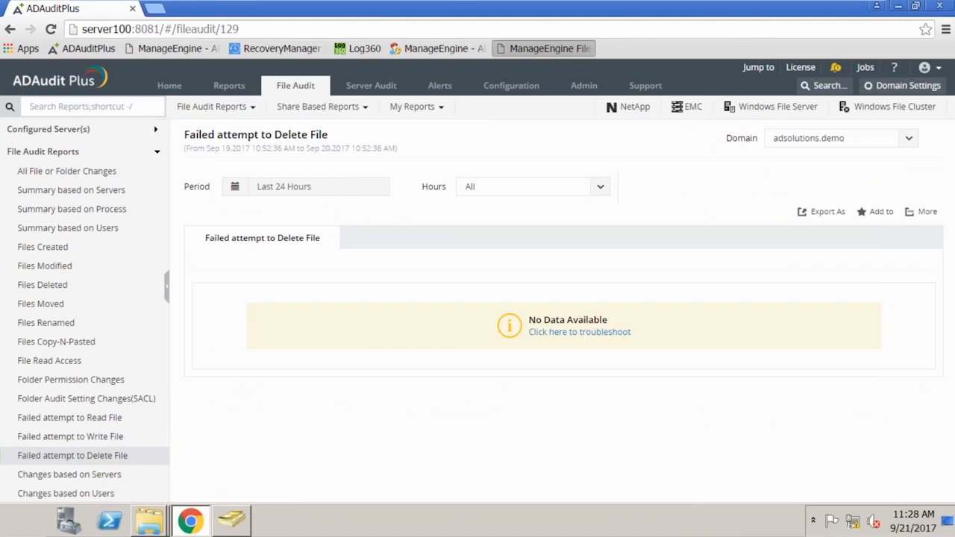
Open the bookmarked ManageEngine FileAudit Plus page and sign in with the account username and password
{"action": "left_click", "coordinate": [545, 49]}
{"action": "type", "text": "admin"}
{"action": "key", "text": "Tab"}
{"action": "type", "text": "admin"}
{"action": "key", "text": "Return"}
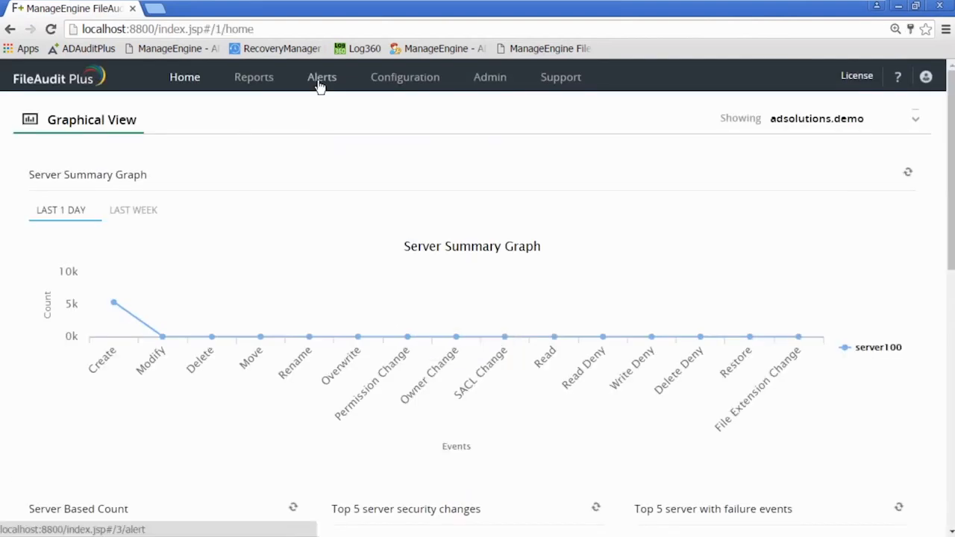
Open the All File/Folder Changes report for SERVER100 and examine its access event graph and file entries
{"action": "left_click", "coordinate": [258, 83]}
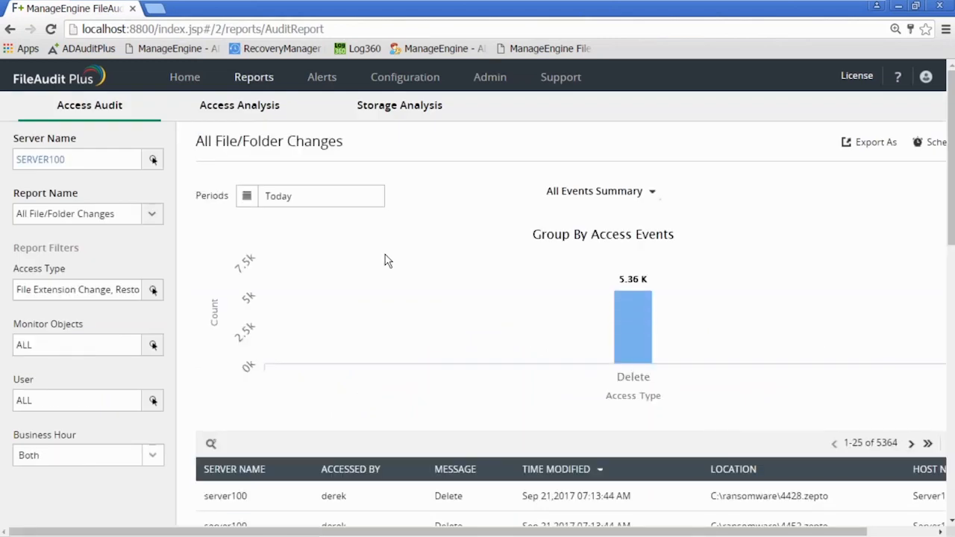
{"action": "scroll", "coordinate": [386, 260], "scroll_direction": "down", "scroll_amount": 2}
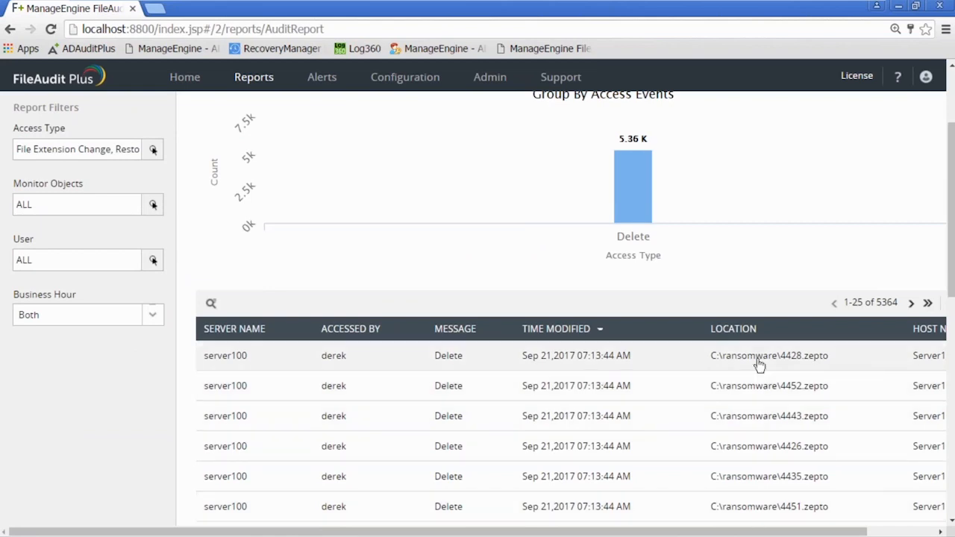
{"action": "scroll", "coordinate": [760, 361], "scroll_direction": "up", "scroll_amount": 2}
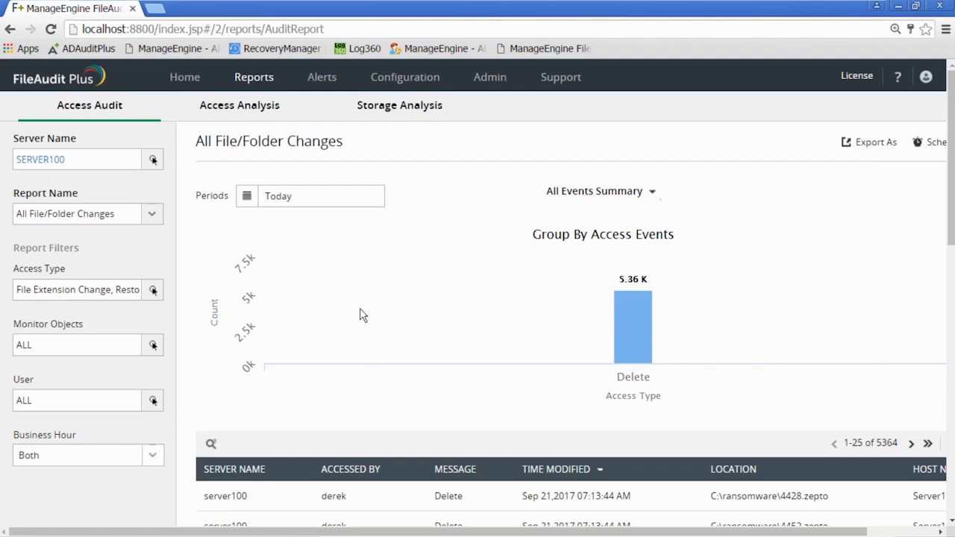
{"action": "mouse_move", "coordinate": [634, 305]}
Go to the configured alert profiles of SERVER100 and open the Ransomware File Alert profile for editing
{"action": "left_click", "coordinate": [322, 80]}
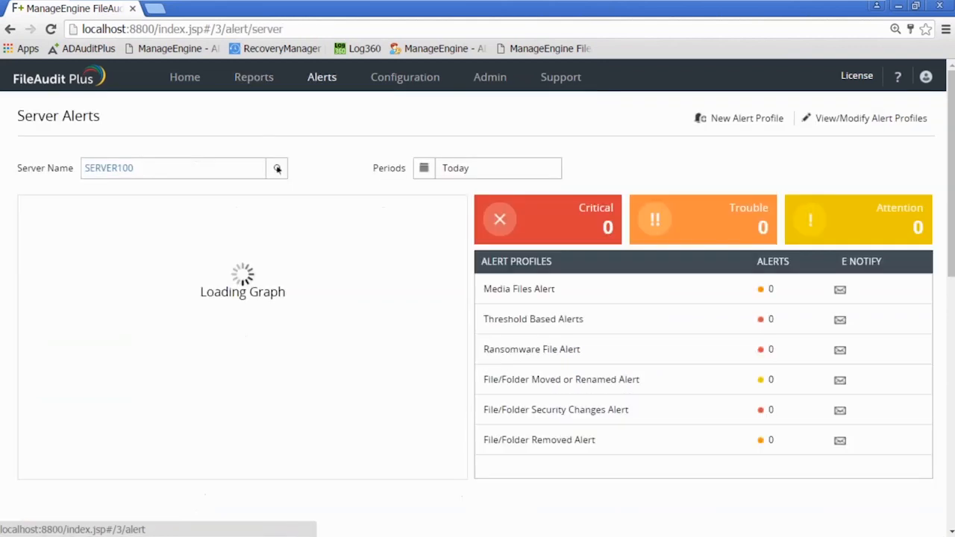
{"action": "left_click", "coordinate": [833, 124]}
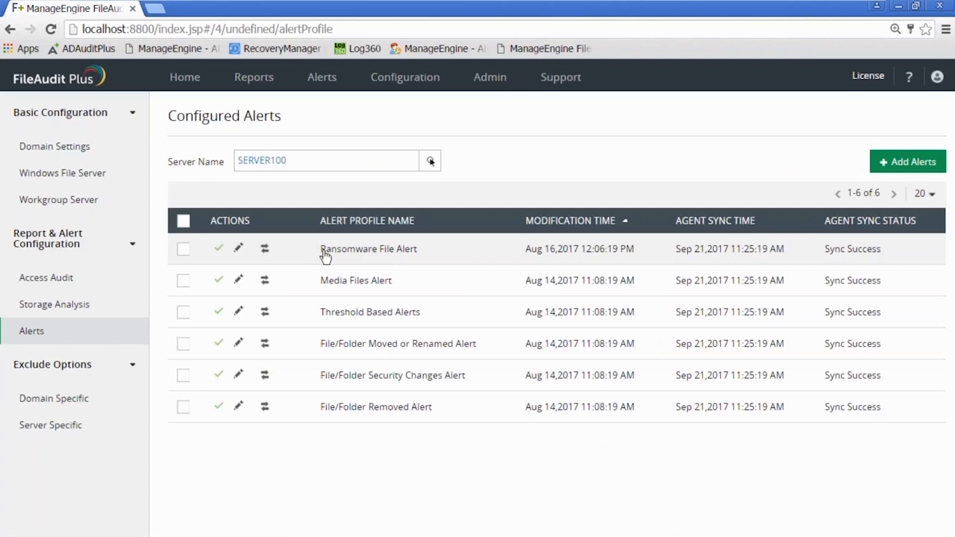
{"action": "left_click", "coordinate": [238, 249]}
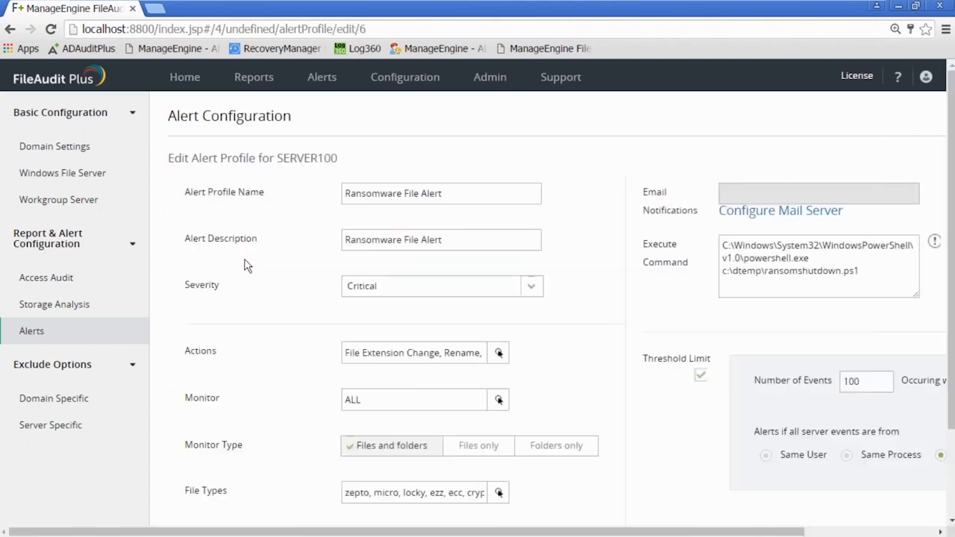
Review the alert's actions and the extensions under Ransomware Encrypted Files in its file types, leaving the selection without adding anything
{"action": "left_click", "coordinate": [479, 356]}
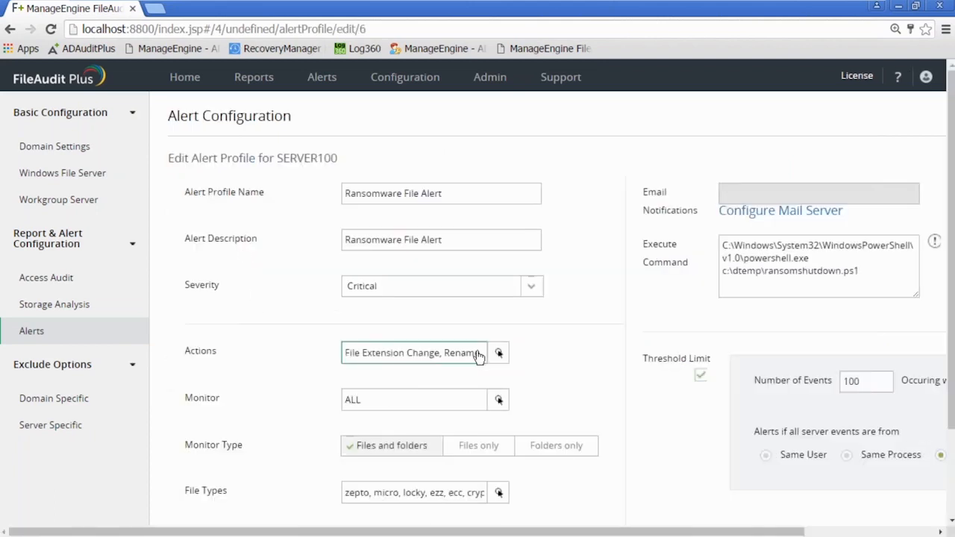
{"action": "left_click", "coordinate": [479, 356]}
{"action": "scroll", "coordinate": [562, 358], "scroll_direction": "down", "scroll_amount": 3}
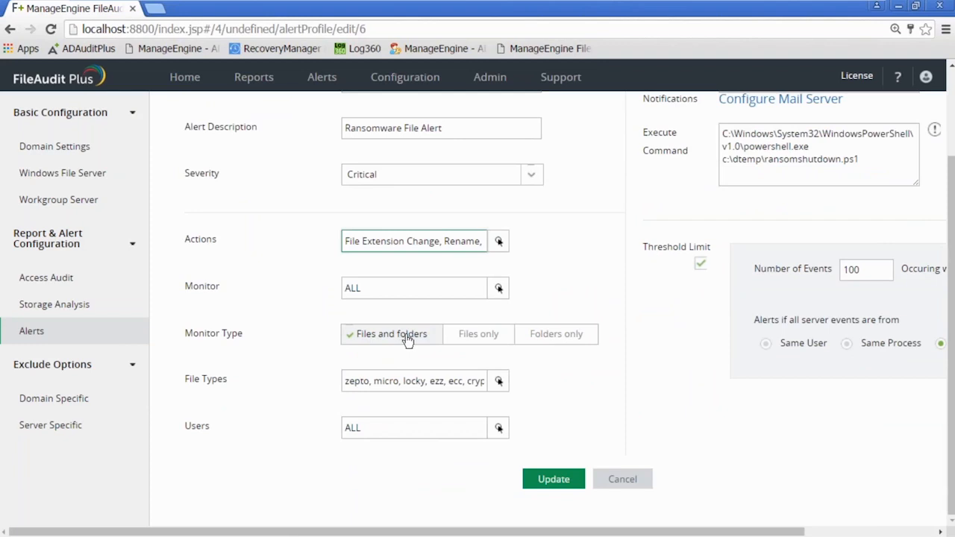
{"action": "left_click", "coordinate": [478, 385]}
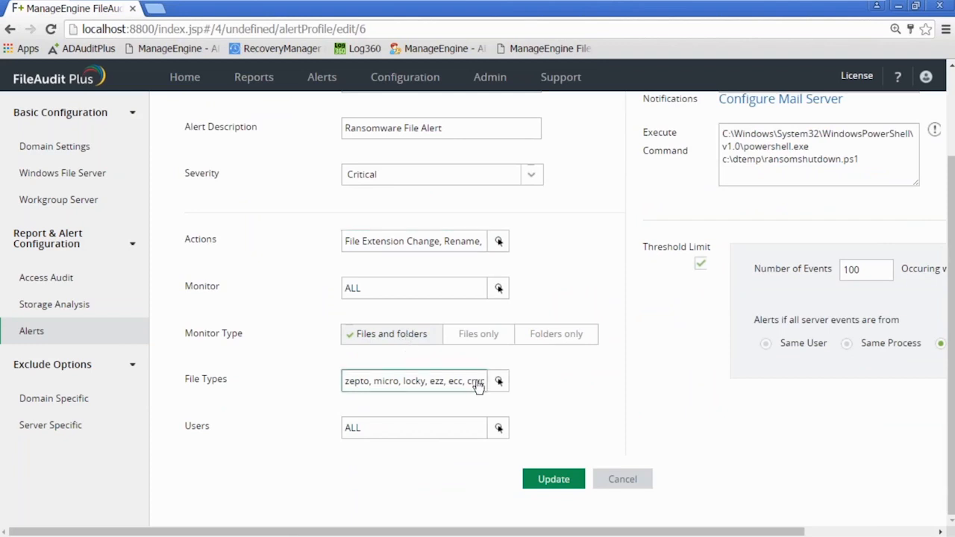
{"action": "left_click", "coordinate": [477, 385]}
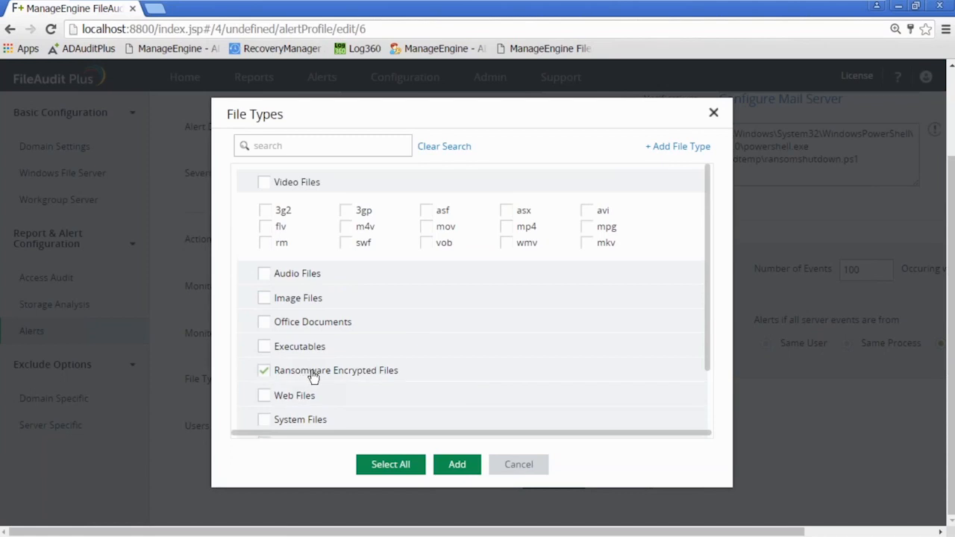
{"action": "left_click", "coordinate": [307, 372]}
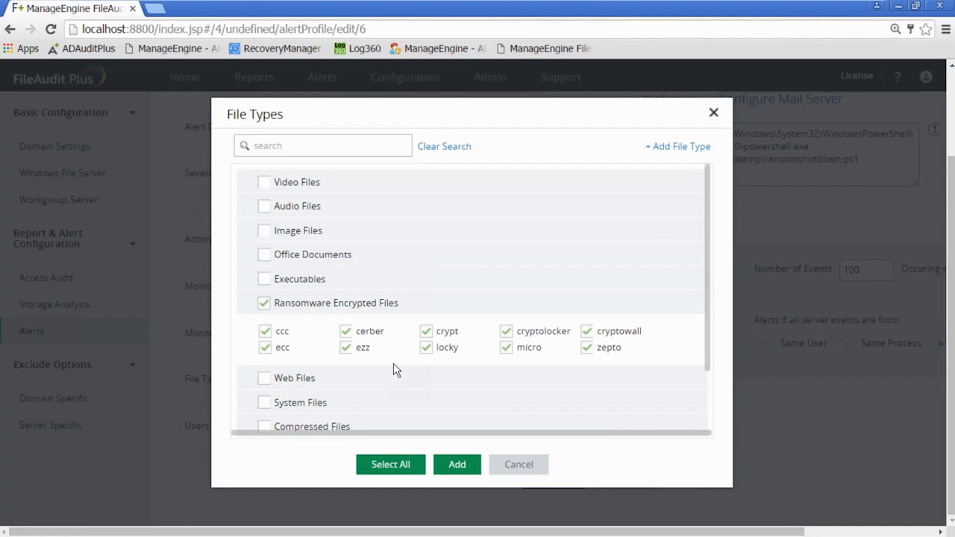
{"action": "left_click", "coordinate": [520, 467]}
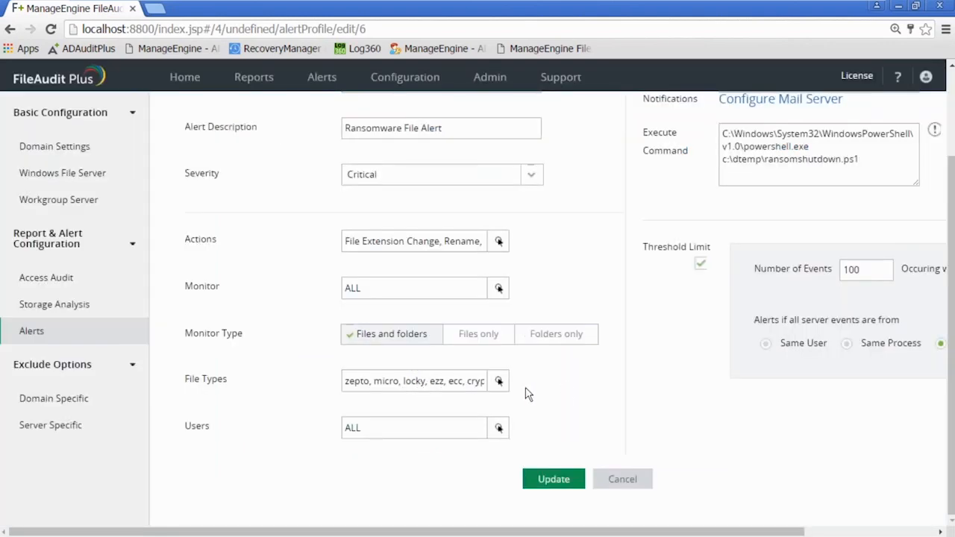
Inspect the alert's threshold limit, checking the number of events and the time window they must occur within
{"action": "left_click_drag", "start_coordinate": [787, 533], "coordinate": [867, 533]}
{"action": "left_click_drag", "start_coordinate": [772, 269], "coordinate": [717, 256]}
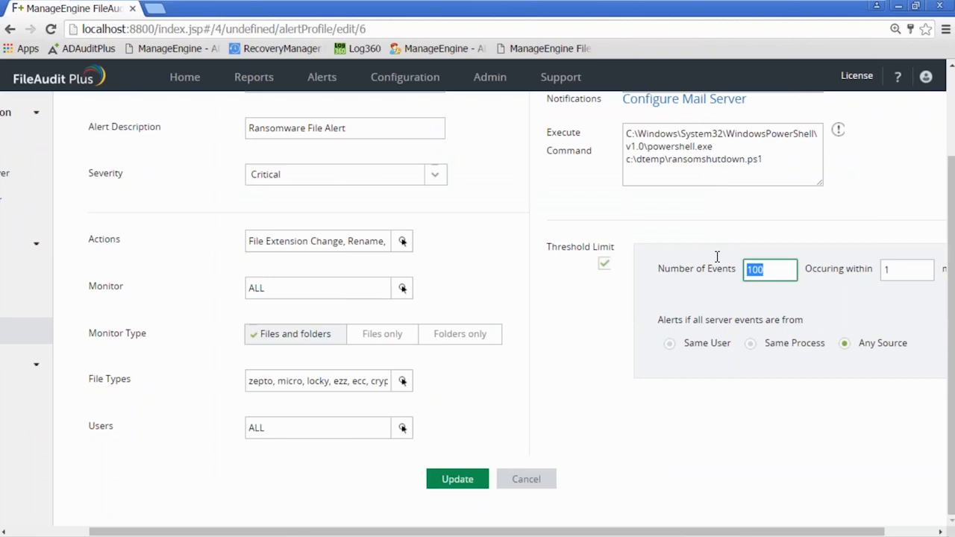
{"action": "left_click", "coordinate": [771, 270]}
{"action": "scroll", "coordinate": [771, 271], "scroll_direction": "up", "scroll_amount": 2}
{"action": "left_click", "coordinate": [907, 380]}
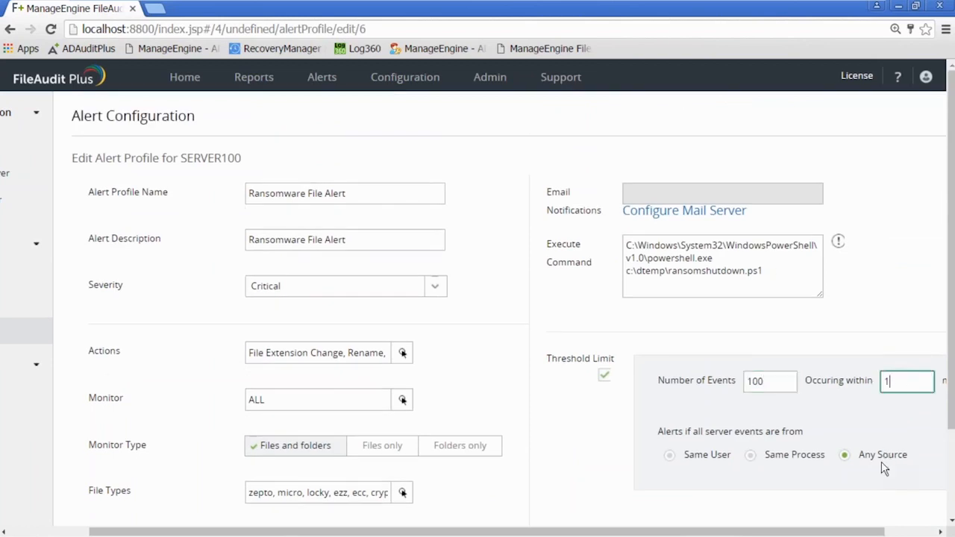
Highlight the alert's execute command to examine the PowerShell script it runs, then clear the highlight
{"action": "left_click", "coordinate": [772, 272]}
{"action": "left_click_drag", "start_coordinate": [773, 273], "coordinate": [604, 236]}
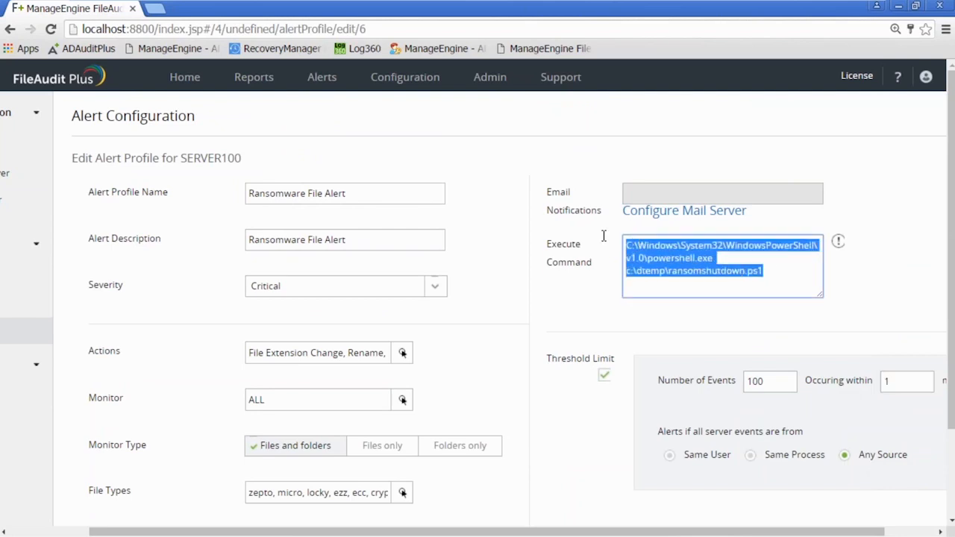
{"action": "left_click", "coordinate": [560, 250]}
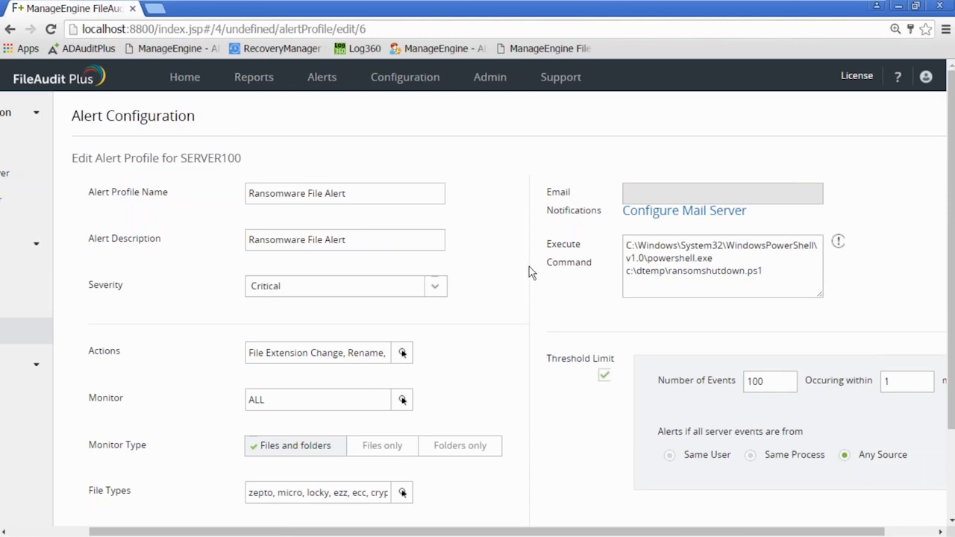
{"action": "scroll", "coordinate": [530, 267], "scroll_direction": "down", "scroll_amount": 3}
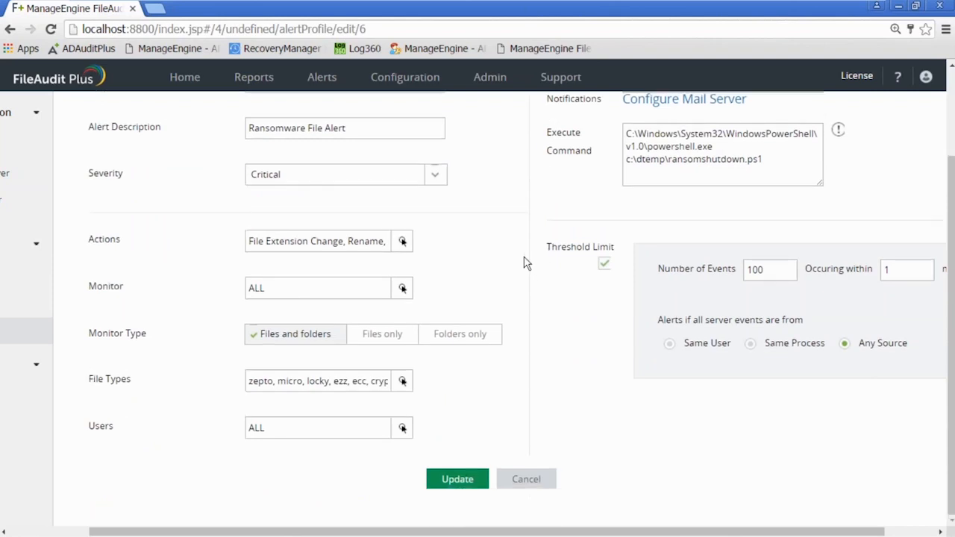
Leave the alert profile without updating it and view the home dashboard and the Server Alerts summary for SERVER100
{"action": "left_click", "coordinate": [252, 79]}
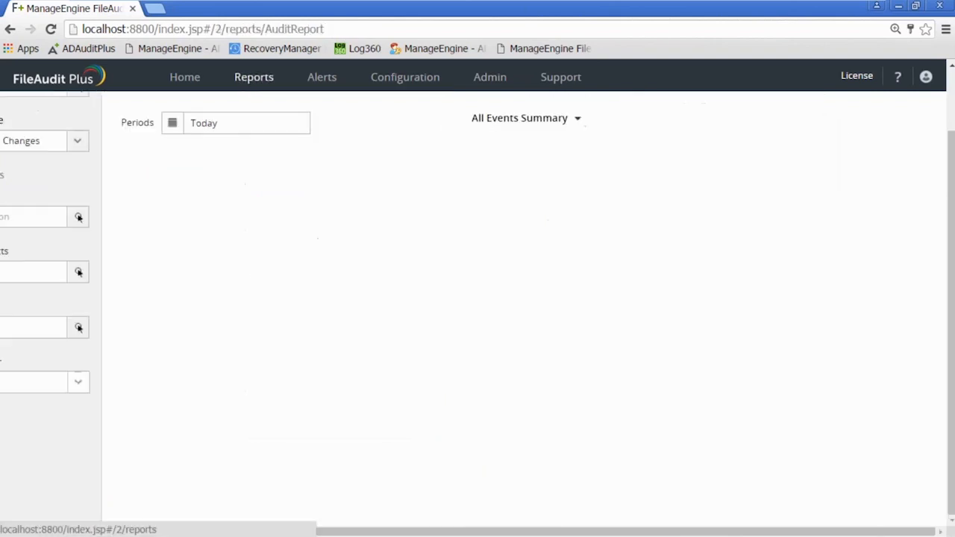
{"action": "left_click", "coordinate": [185, 81]}
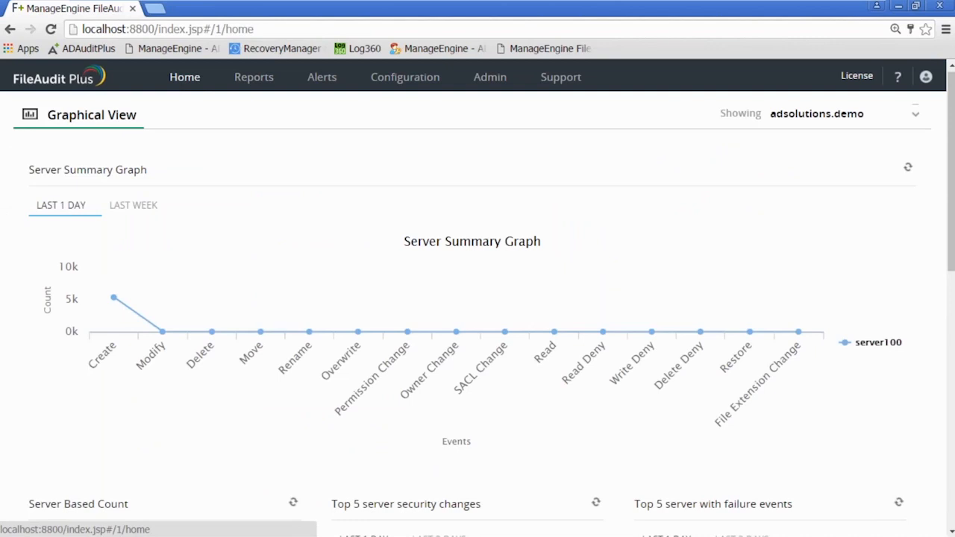
{"action": "left_click", "coordinate": [327, 82]}
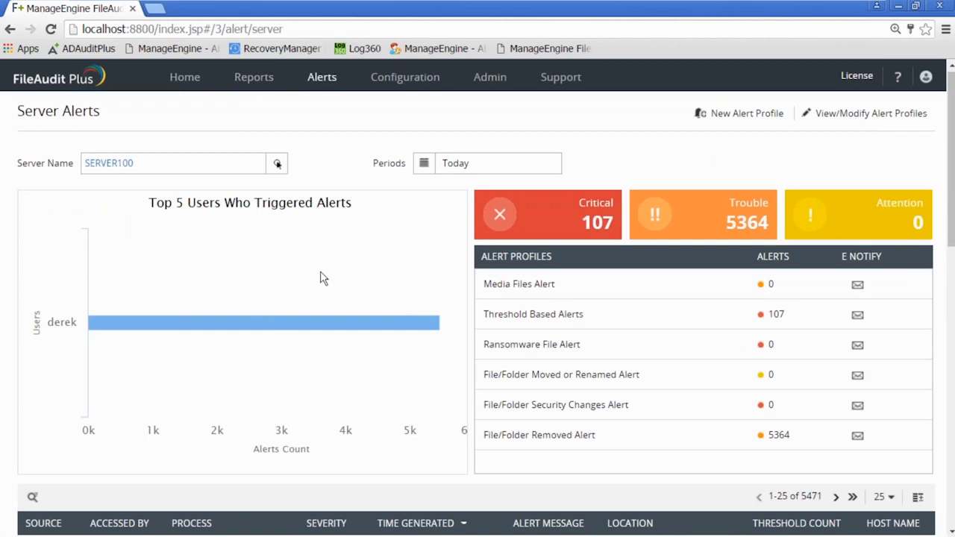
Switch to the Local Disk (C:) Explorer window, open the Dtemp folder and bring up the available file operations for ransom2.ps1
{"action": "mouse_move", "coordinate": [228, 531]}
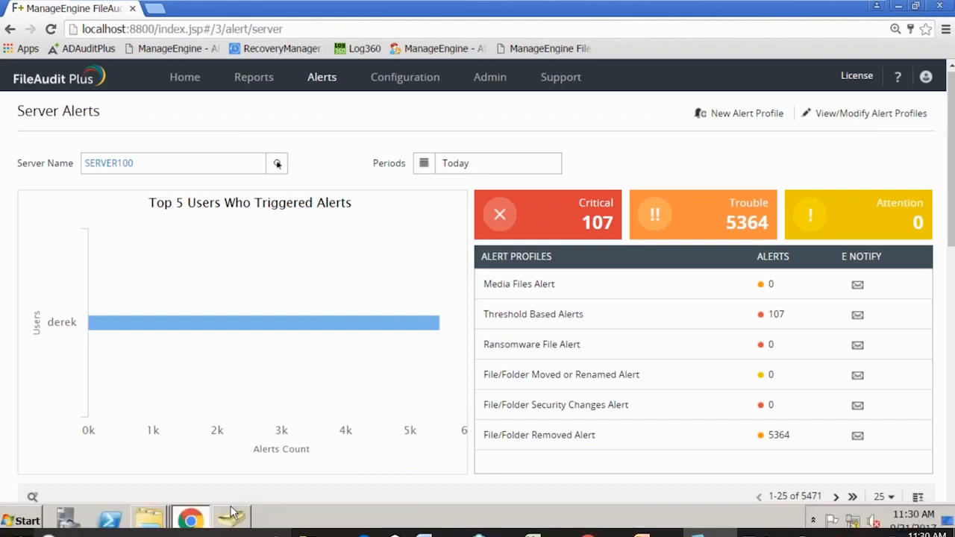
{"action": "mouse_move", "coordinate": [149, 520]}
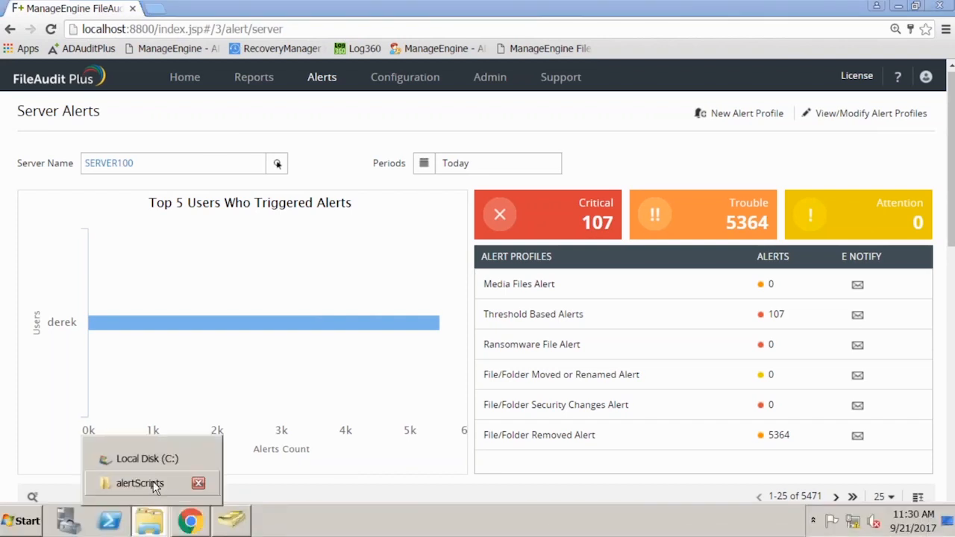
{"action": "left_click", "coordinate": [153, 460]}
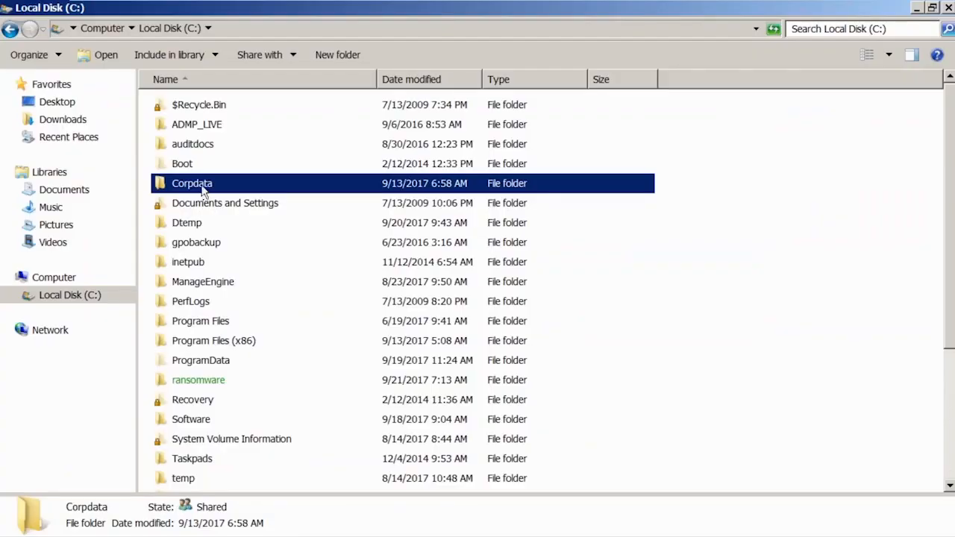
{"action": "double_click", "coordinate": [193, 224]}
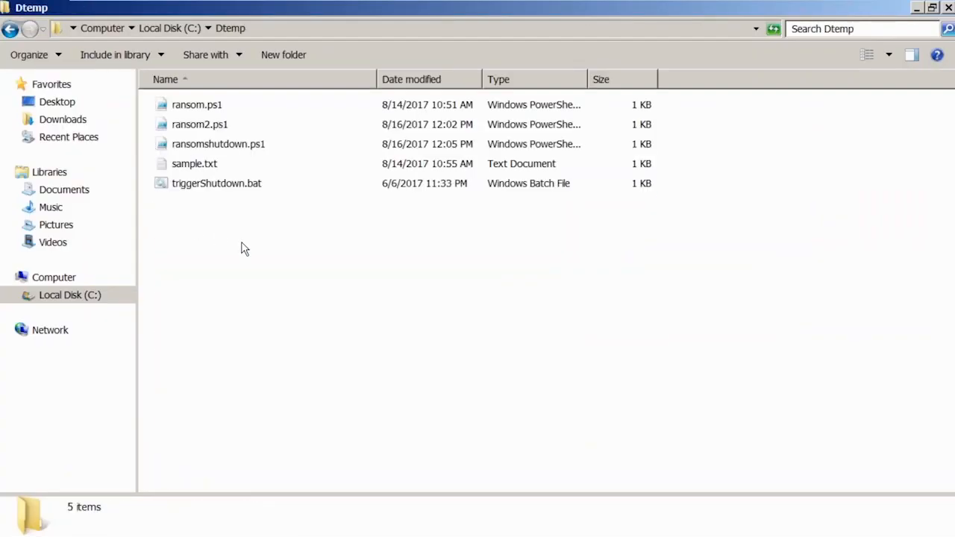
{"action": "right_click", "coordinate": [200, 124]}
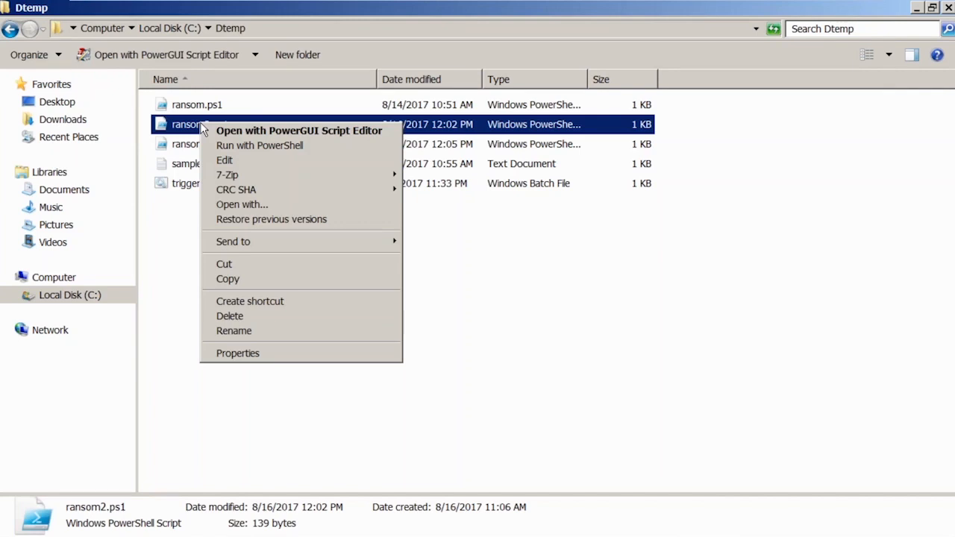
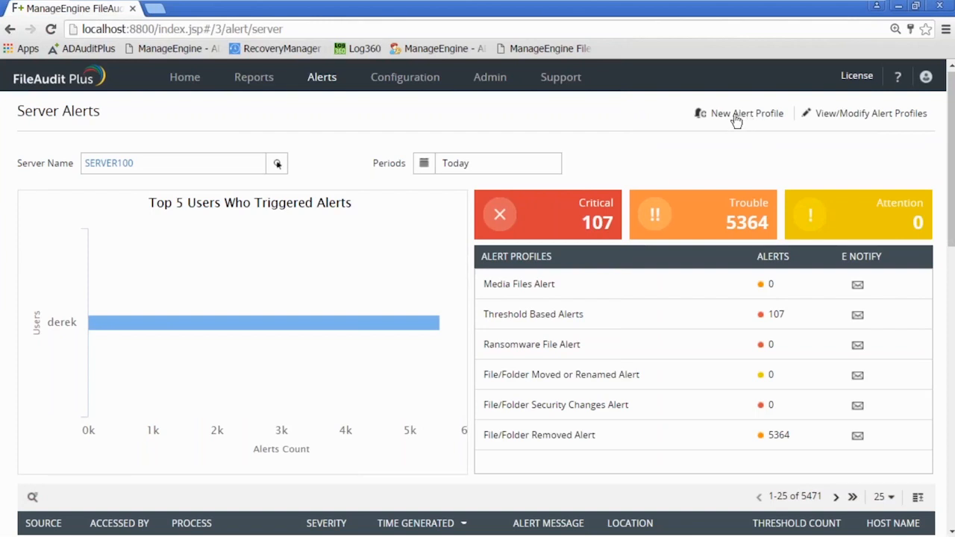
Reload the Server Alerts summary for SERVER100 and examine the most recent alert entries
{"action": "left_click", "coordinate": [253, 78]}
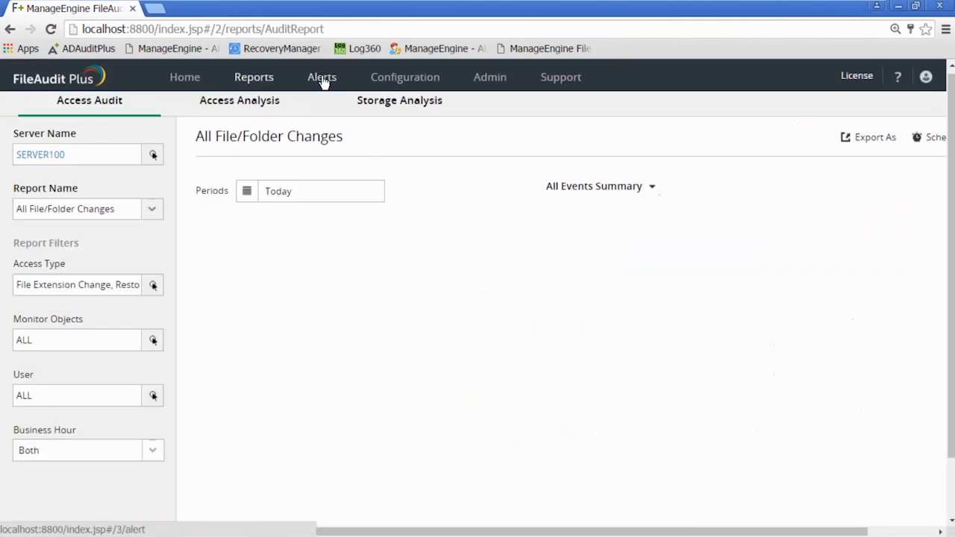
{"action": "left_click", "coordinate": [324, 80]}
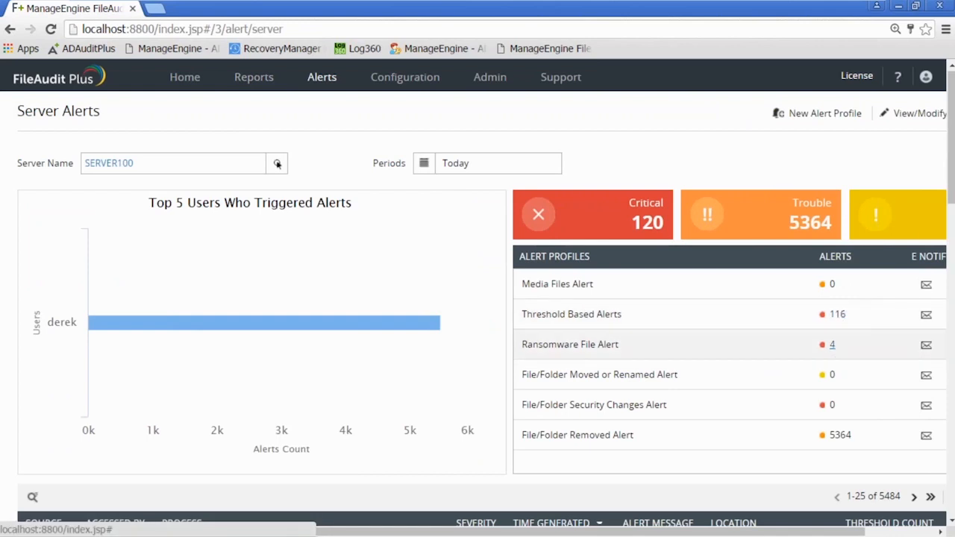
{"action": "scroll", "coordinate": [842, 373], "scroll_direction": "down", "scroll_amount": 3}
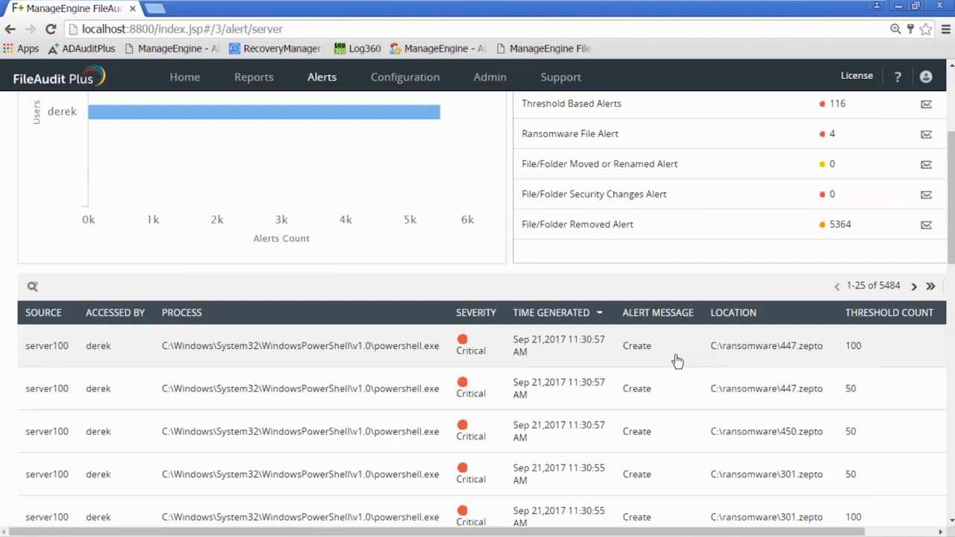
Minimize the browser and close the PowerShell window that is generating the .zepto files
{"action": "left_click", "coordinate": [899, 7]}
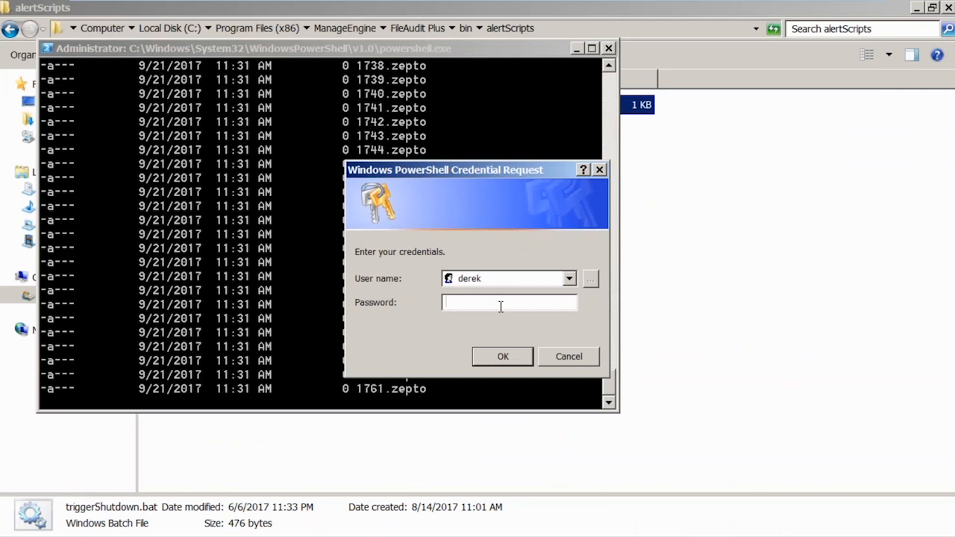
{"action": "left_click", "coordinate": [411, 52]}
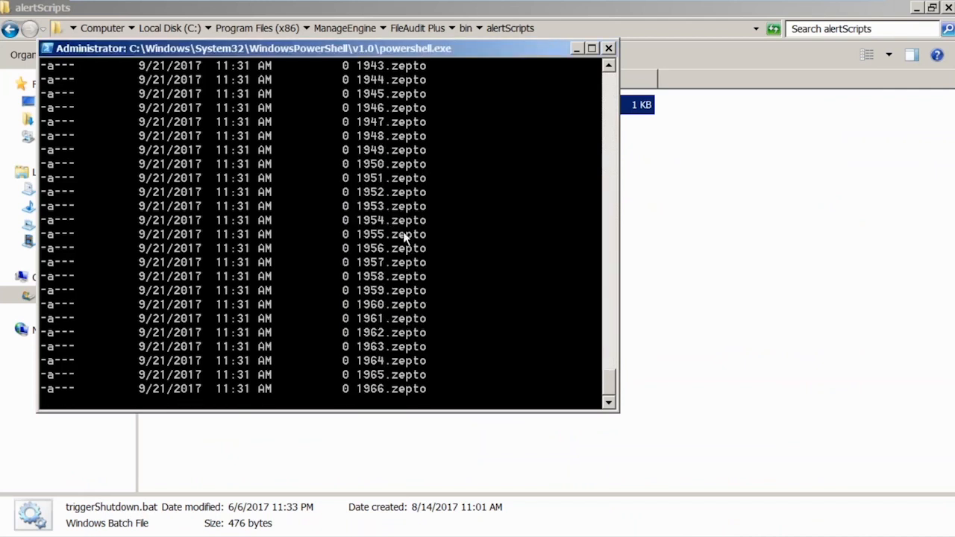
{"action": "left_click", "coordinate": [609, 49]}
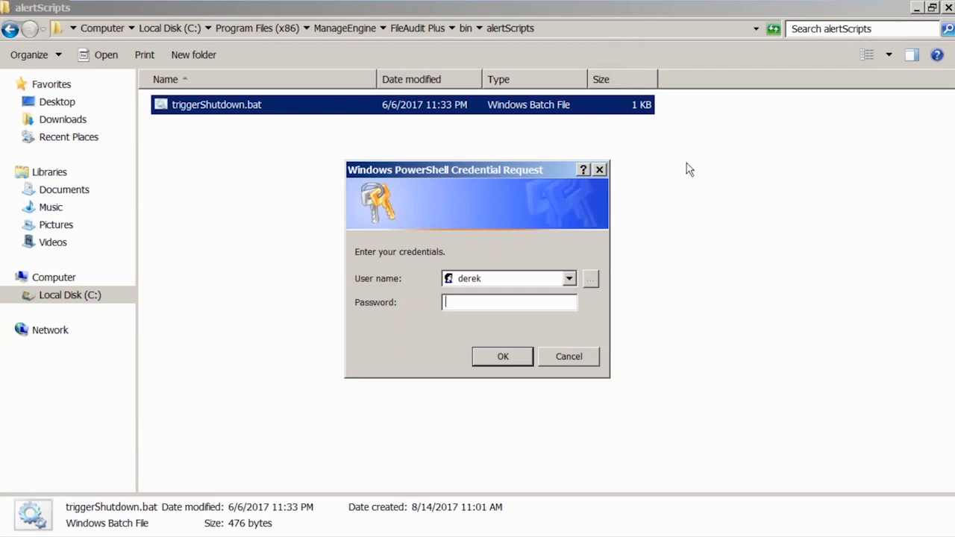
Cancel the Windows PowerShell credential request without entering a password
{"action": "mouse_move", "coordinate": [479, 533]}
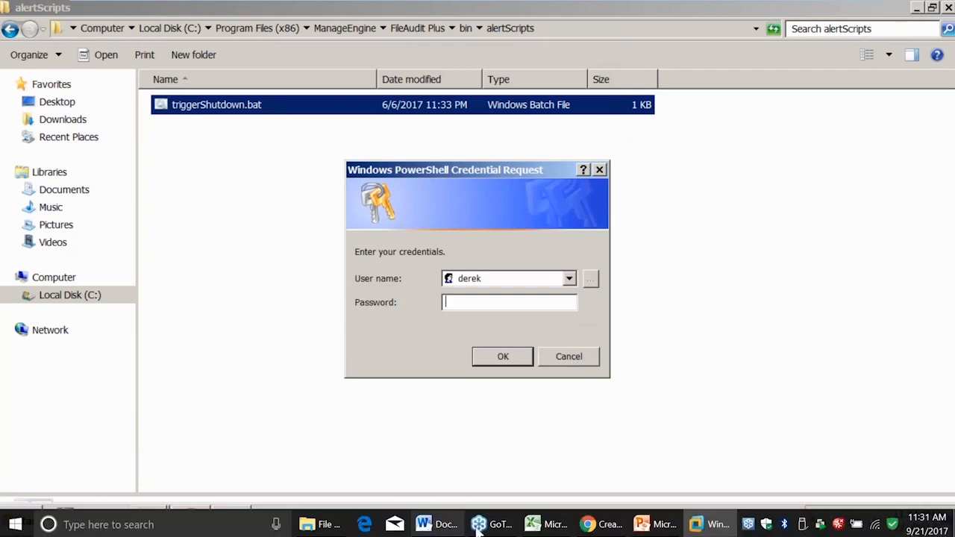
{"action": "left_click", "coordinate": [602, 527]}
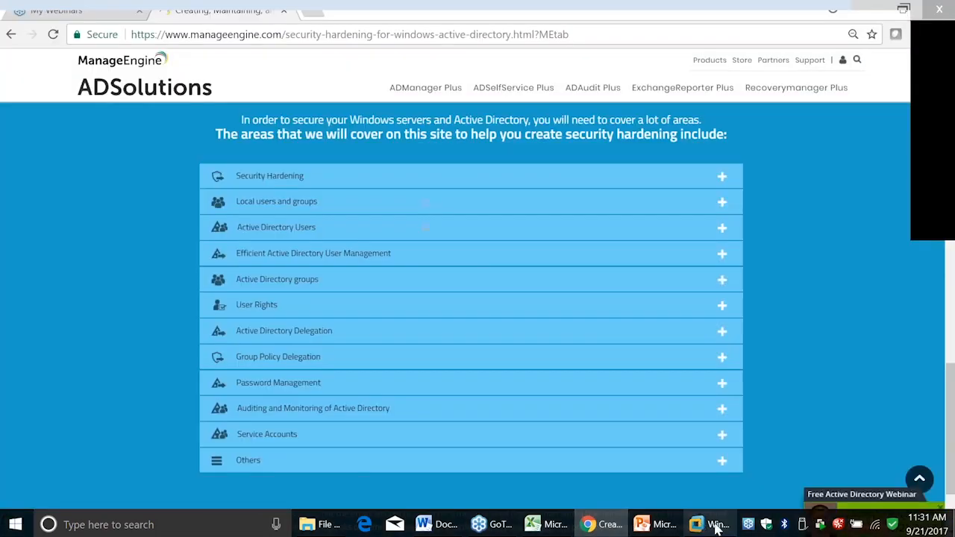
{"action": "left_click", "coordinate": [718, 524]}
{"action": "left_click", "coordinate": [579, 360]}
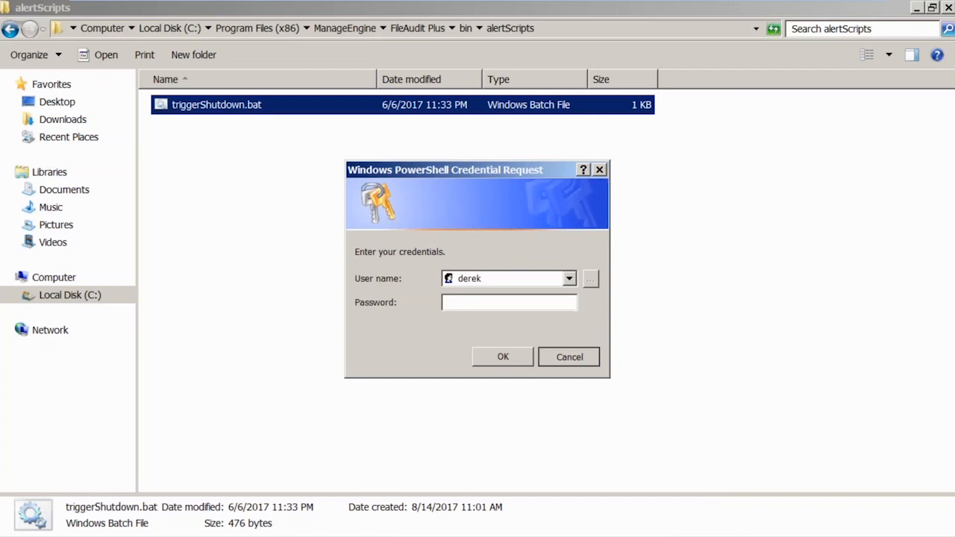
{"action": "left_click", "coordinate": [578, 361]}
{"action": "left_click", "coordinate": [579, 360]}
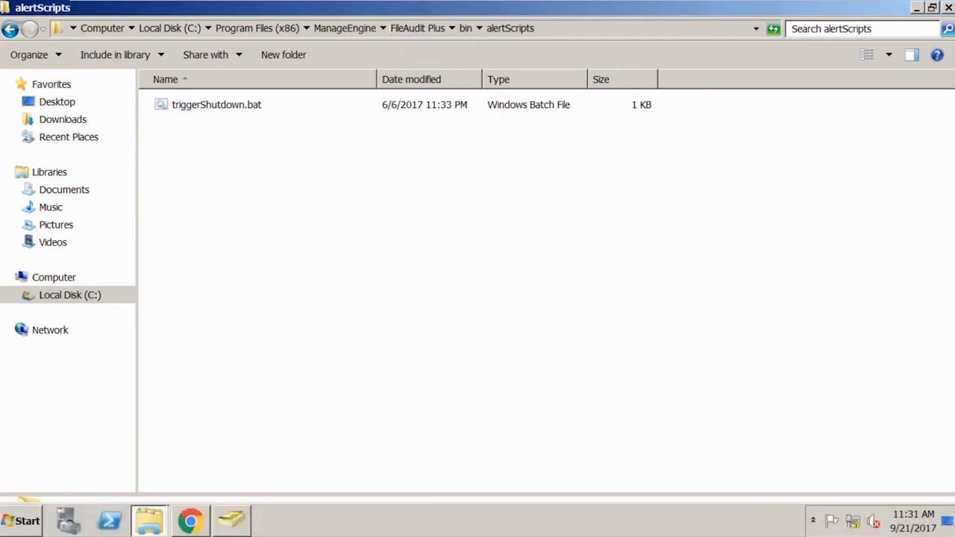
Return to FileAudit Plus, open the Ransomware File Alert profile and highlight c:\dtemp\ransomshutdown.ps1 in its execute command, then clear the highlight
{"action": "left_click", "coordinate": [192, 525]}
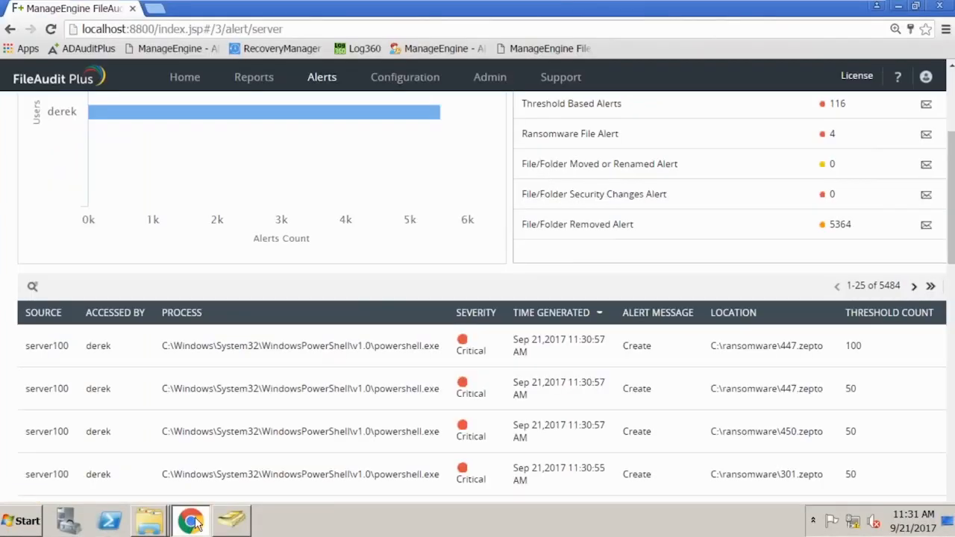
{"action": "scroll", "coordinate": [550, 222], "scroll_direction": "up", "scroll_amount": 3}
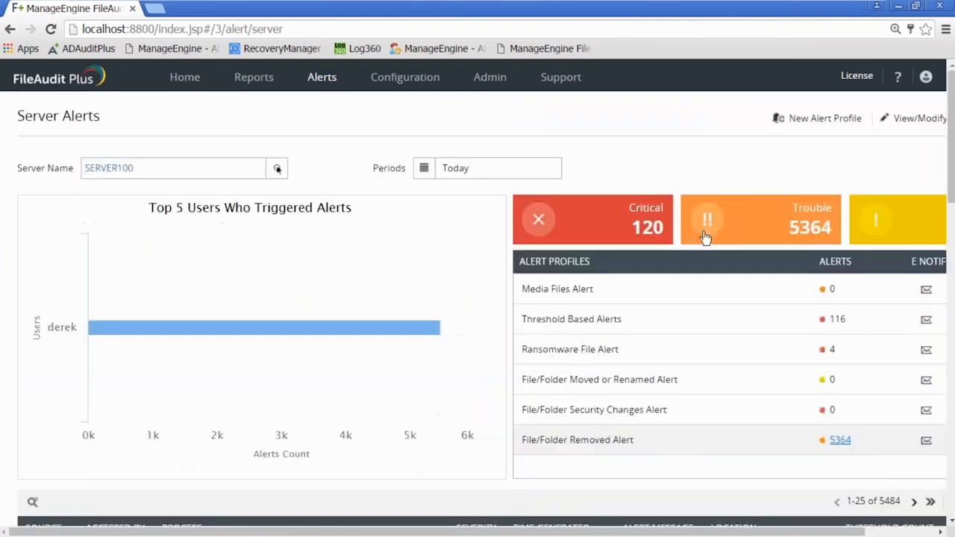
{"action": "left_click", "coordinate": [915, 121]}
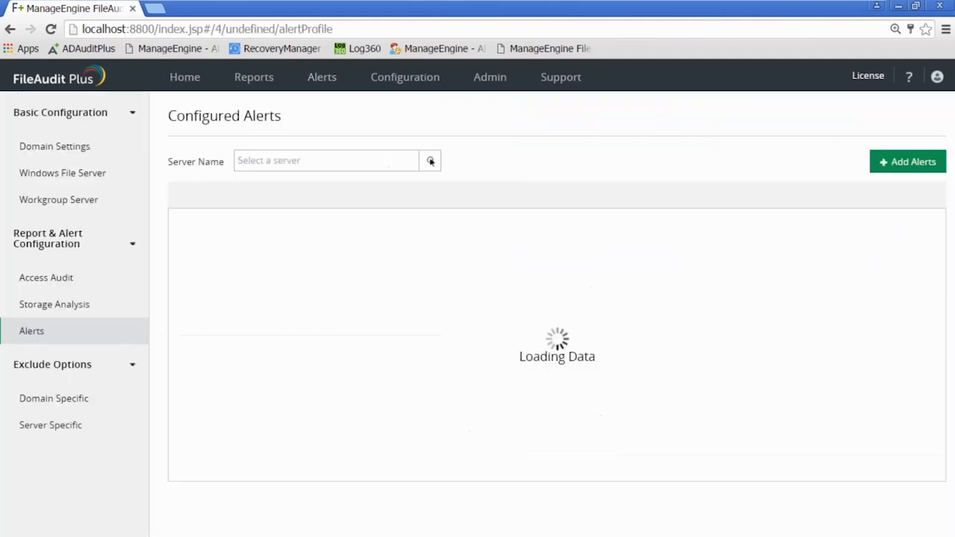
{"action": "left_click", "coordinate": [239, 250]}
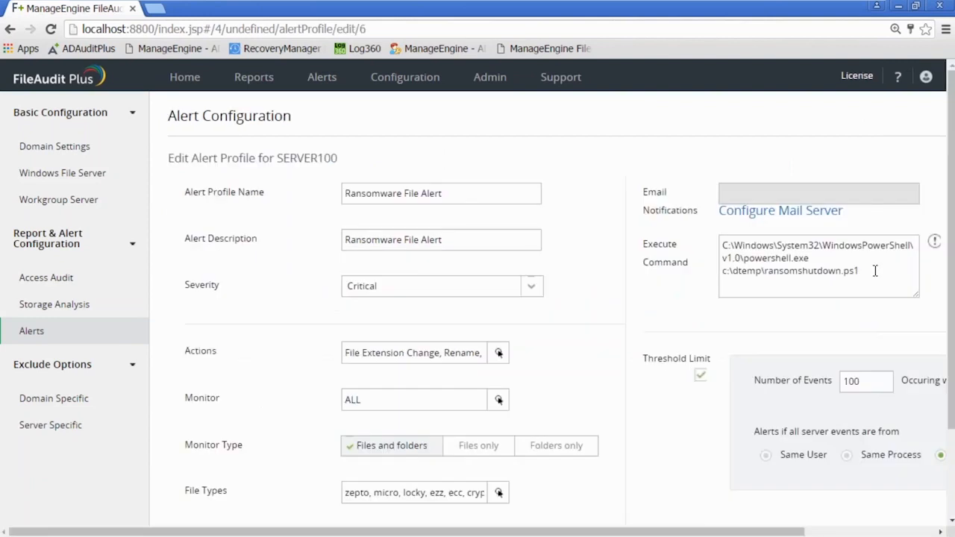
{"action": "left_click_drag", "start_coordinate": [874, 271], "coordinate": [721, 271]}
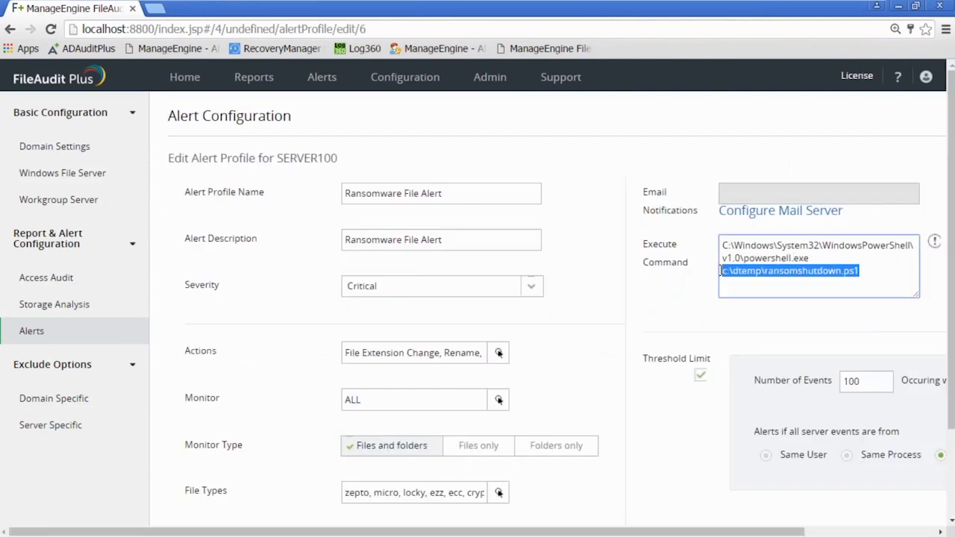
{"action": "left_click", "coordinate": [797, 270]}
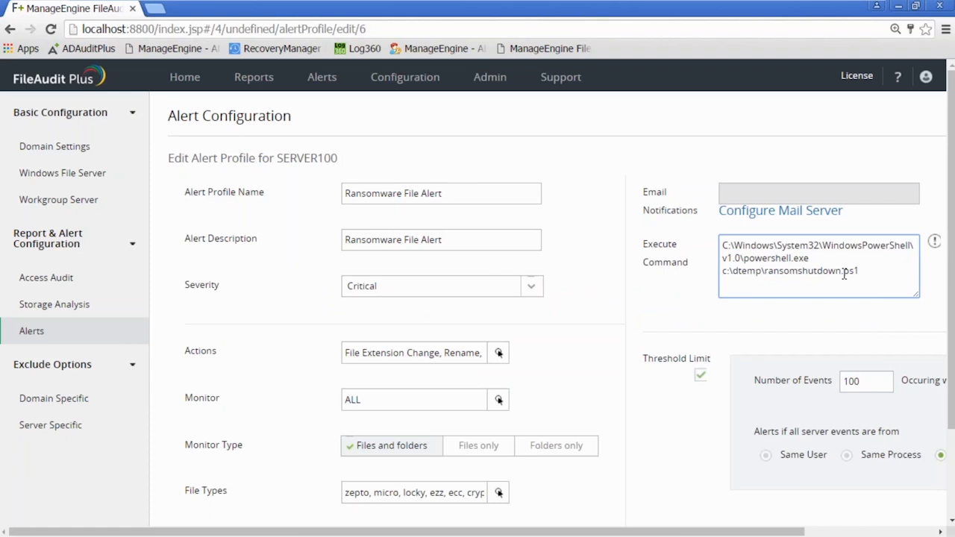
Switch to the alertScripts Explorer window, open triggerShutdown.bat in Notepad and examine its shutdown.exe command options
{"action": "mouse_move", "coordinate": [474, 529]}
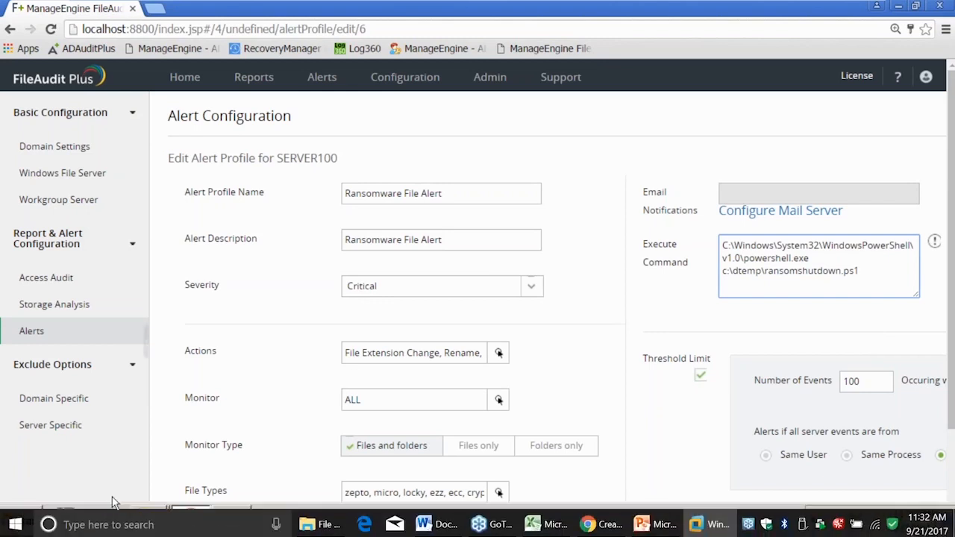
{"action": "left_click", "coordinate": [296, 477]}
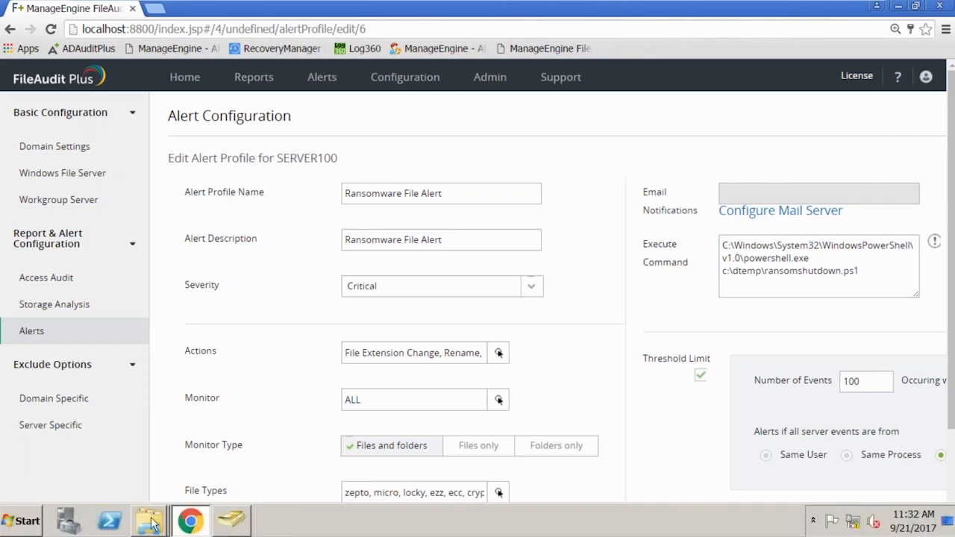
{"action": "mouse_move", "coordinate": [150, 520]}
{"action": "left_click", "coordinate": [159, 484]}
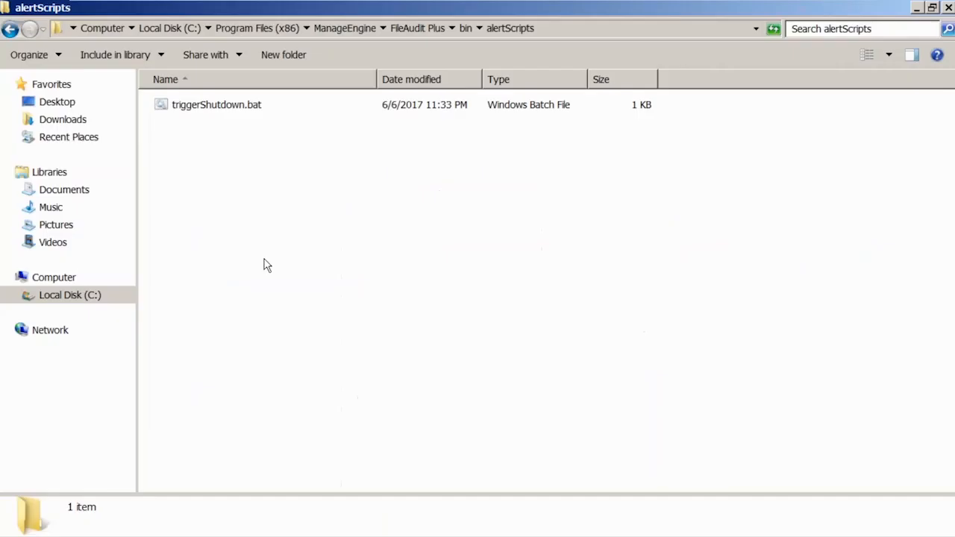
{"action": "left_click", "coordinate": [224, 109]}
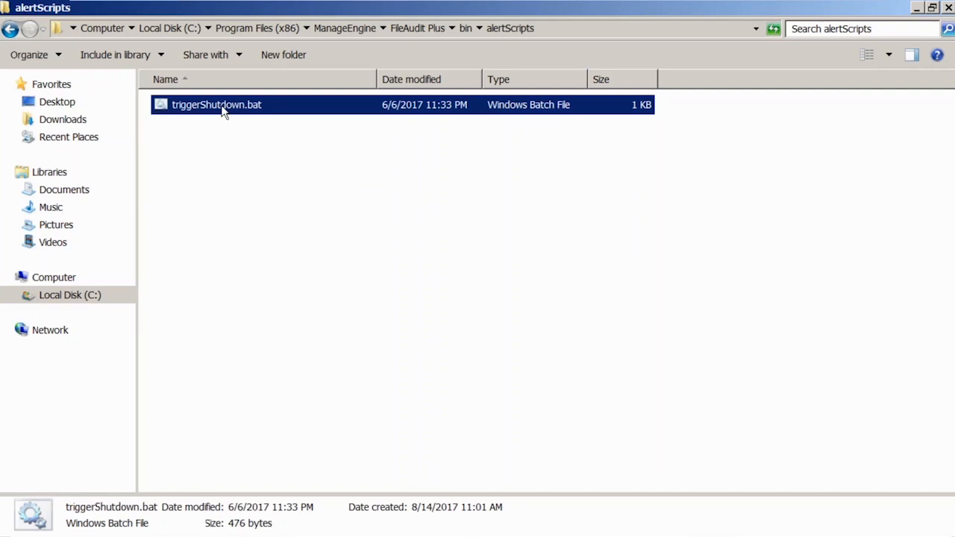
{"action": "right_click", "coordinate": [224, 108]}
{"action": "left_click", "coordinate": [249, 129]}
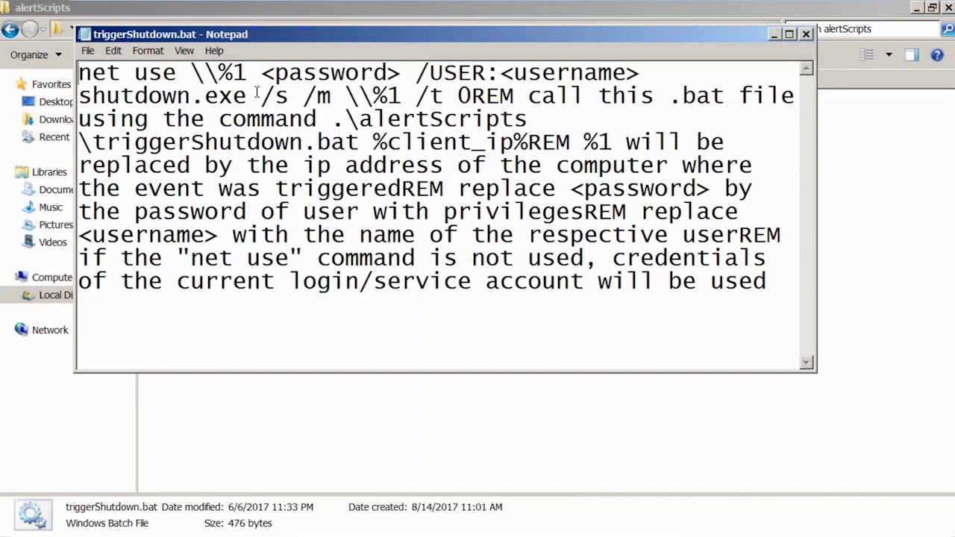
{"action": "left_click_drag", "start_coordinate": [263, 96], "coordinate": [500, 72]}
{"action": "left_click", "coordinate": [499, 96]}
Minimize the virtual machine and open the FileAudit Plus product page from the ManageEngine home page in the host browser
{"action": "left_click", "coordinate": [846, 9]}
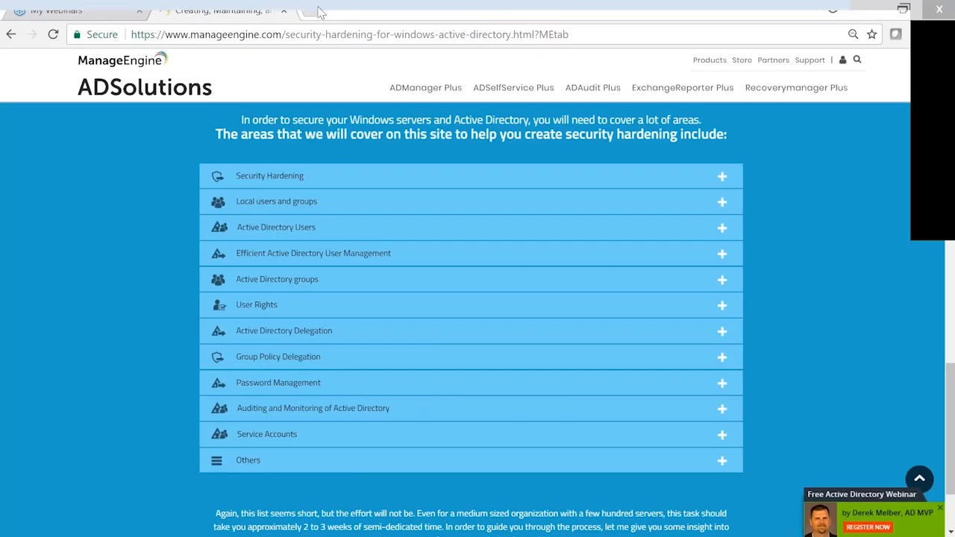
{"action": "left_click", "coordinate": [140, 67]}
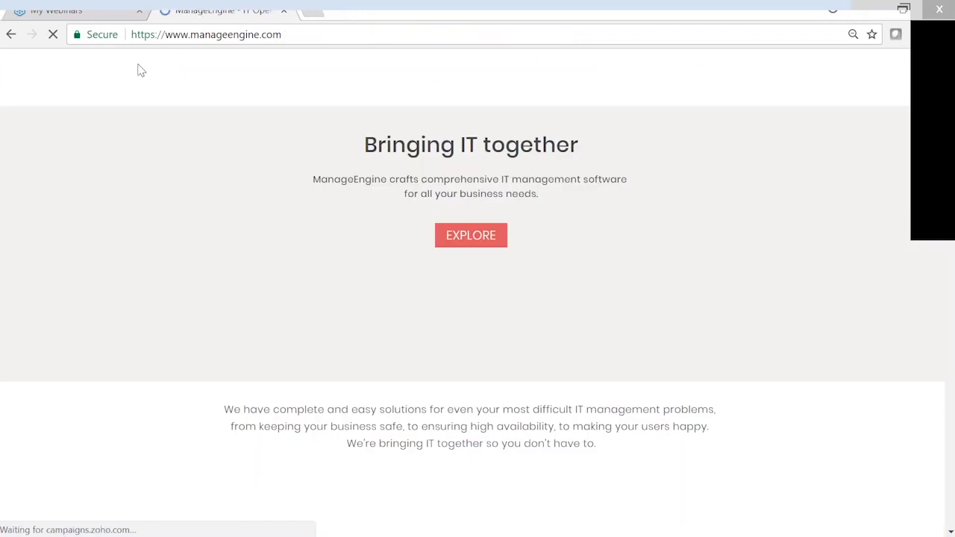
{"action": "left_click", "coordinate": [508, 90]}
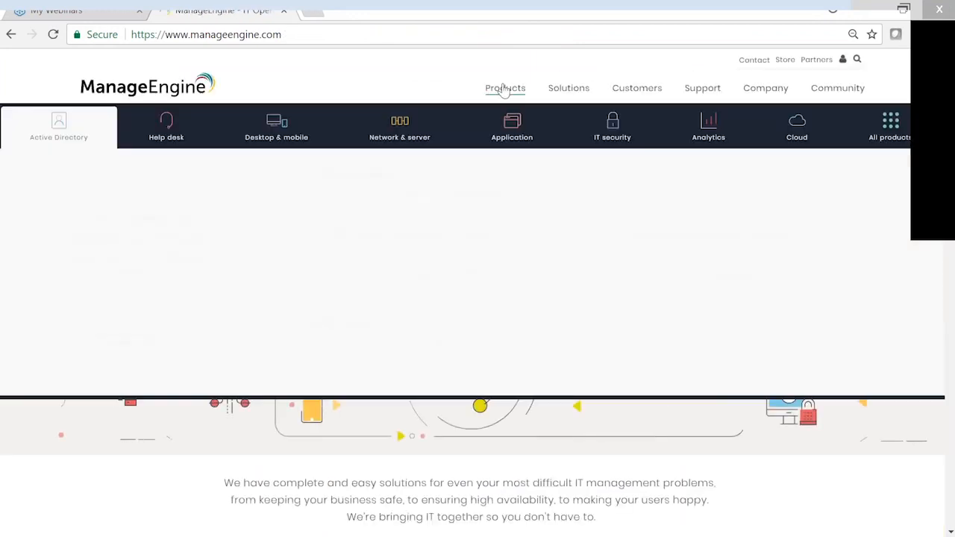
{"action": "left_click", "coordinate": [652, 288]}
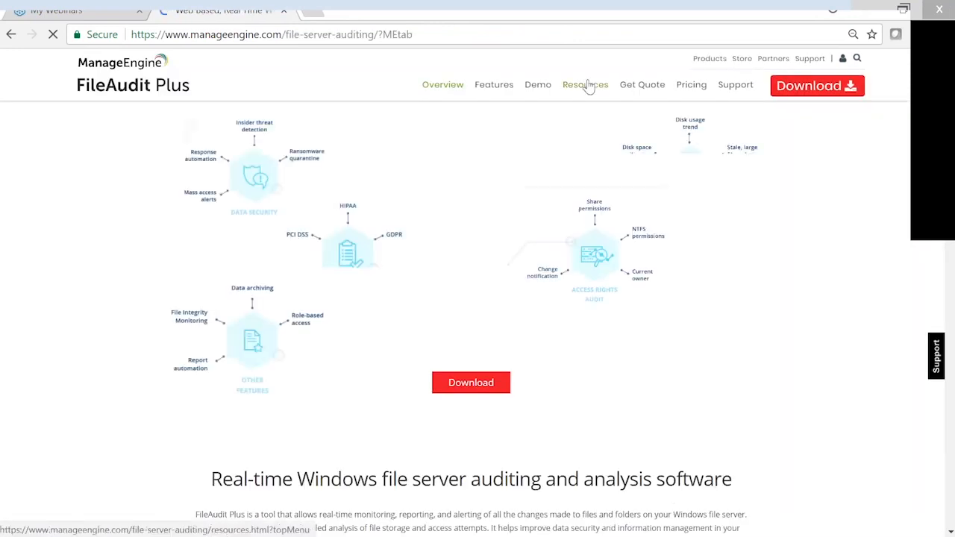
Look over the FileAudit Plus product page and open the Ransomware Response page under Real-Time File Server Audit in its resources
{"action": "scroll", "coordinate": [593, 358], "scroll_direction": "down", "scroll_amount": 1}
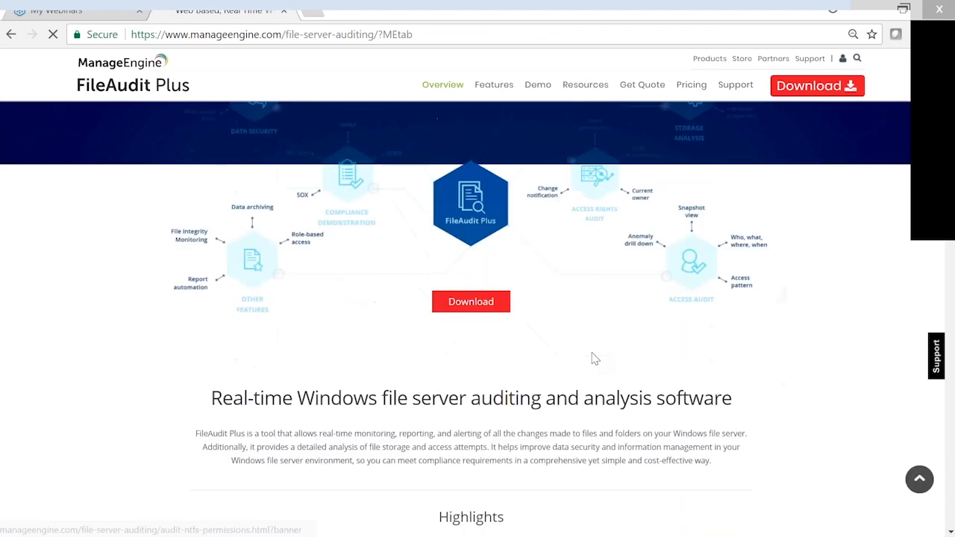
{"action": "scroll", "coordinate": [593, 358], "scroll_direction": "down", "scroll_amount": 5}
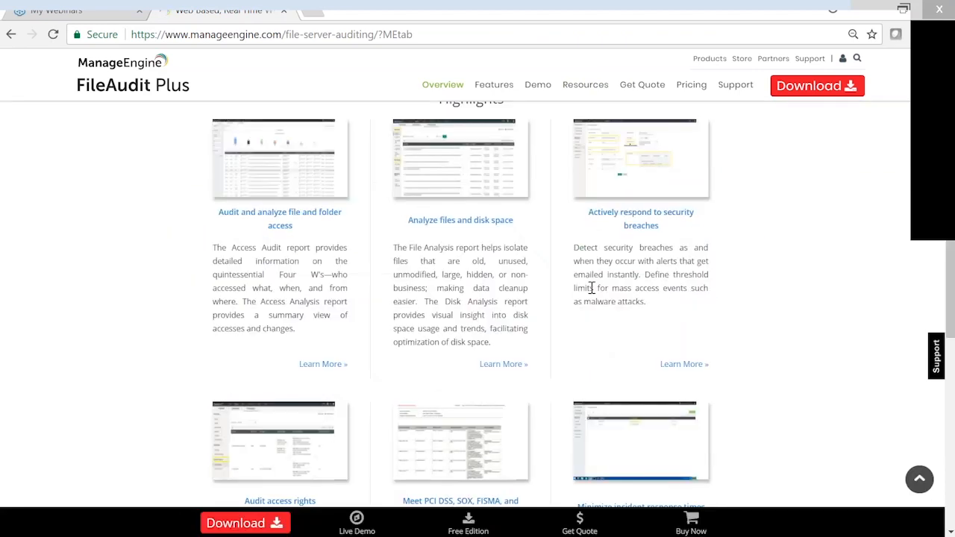
{"action": "scroll", "coordinate": [592, 287], "scroll_direction": "down", "scroll_amount": 3}
{"action": "scroll", "coordinate": [591, 287], "scroll_direction": "down", "scroll_amount": 3}
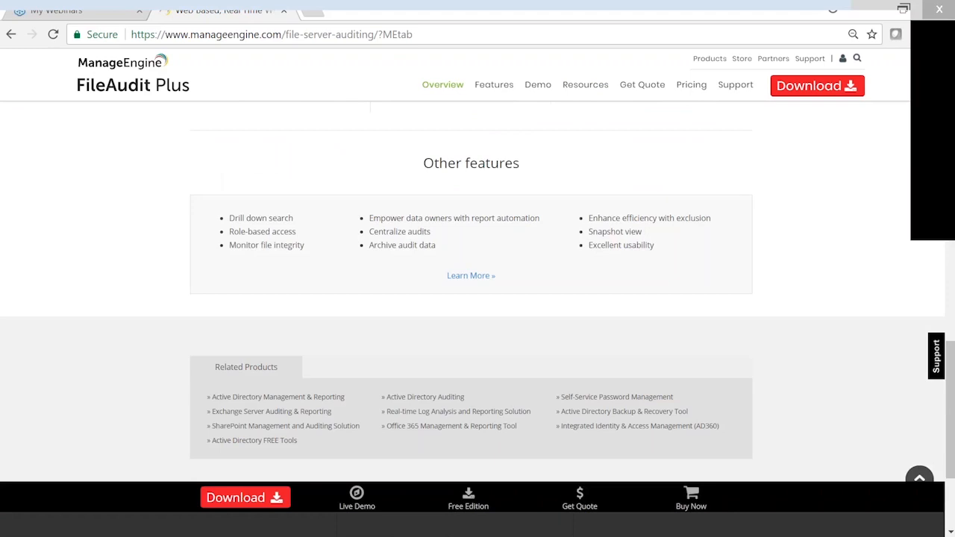
{"action": "scroll", "coordinate": [585, 88], "scroll_direction": "up", "scroll_amount": 15}
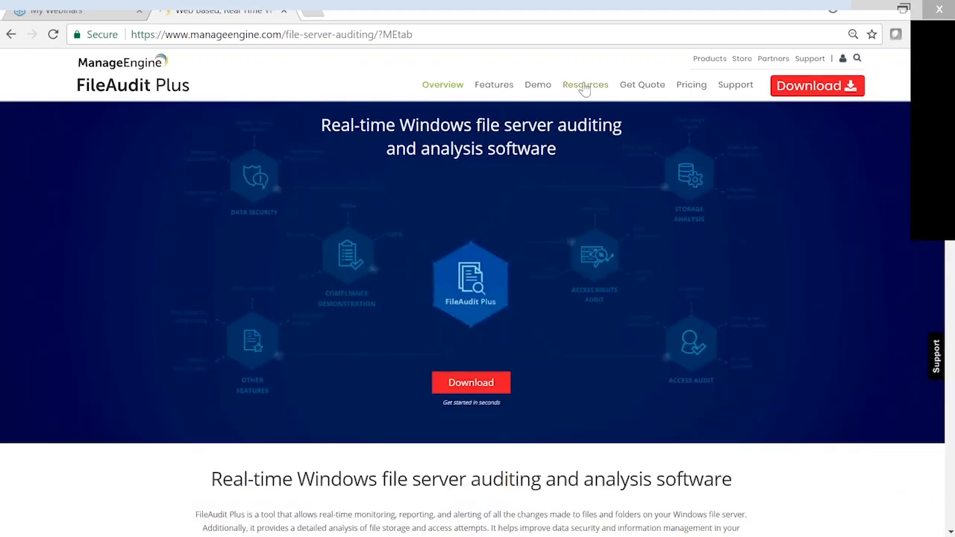
{"action": "left_click", "coordinate": [585, 88]}
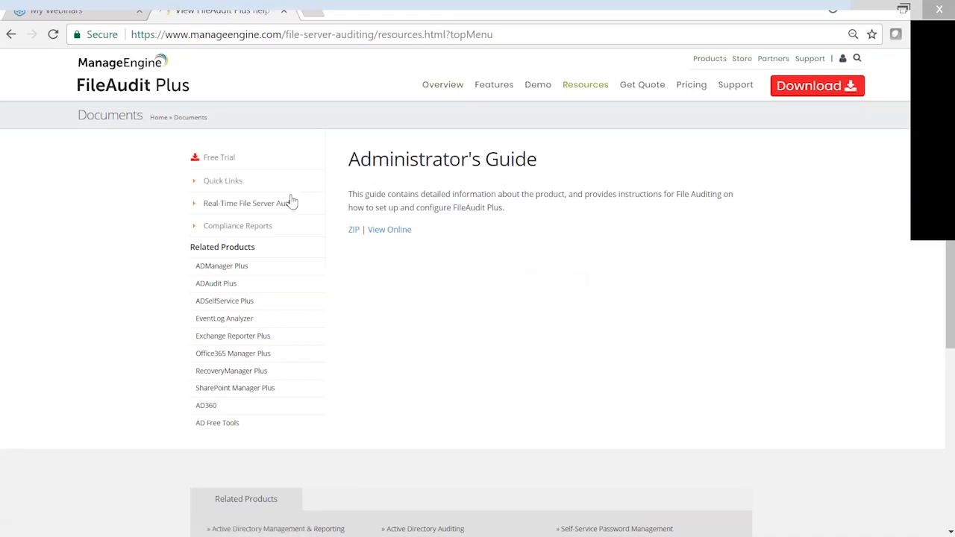
{"action": "left_click", "coordinate": [241, 212]}
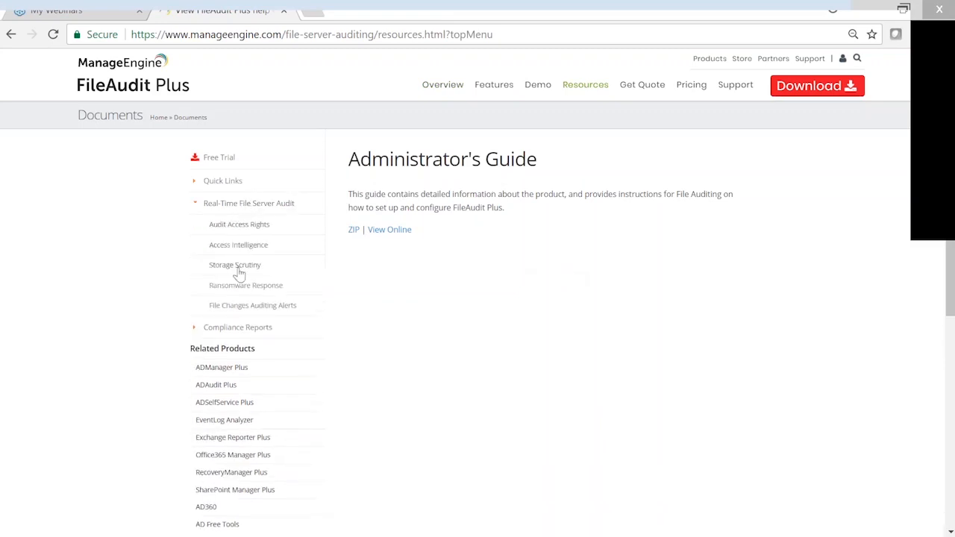
{"action": "left_click", "coordinate": [242, 287]}
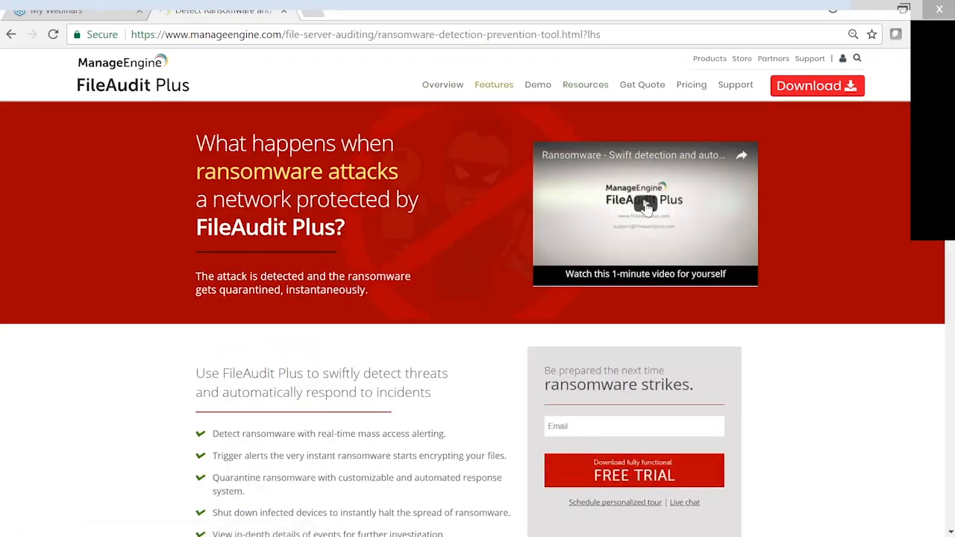
Play the ransomware detection video, skip ahead to the system shutdown scene, pause it and return to the presentation slides
{"action": "left_click", "coordinate": [646, 208]}
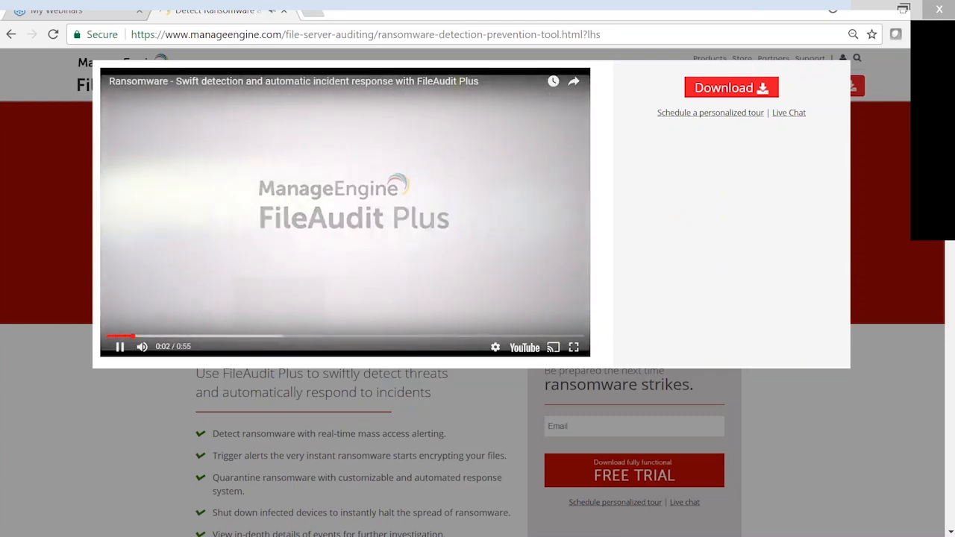
{"action": "left_click", "coordinate": [251, 340]}
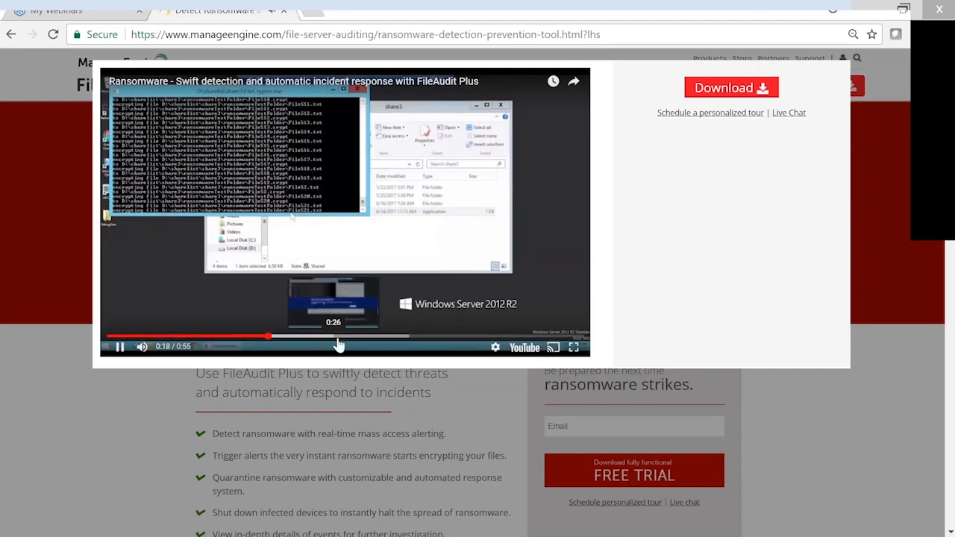
{"action": "left_click", "coordinate": [349, 341]}
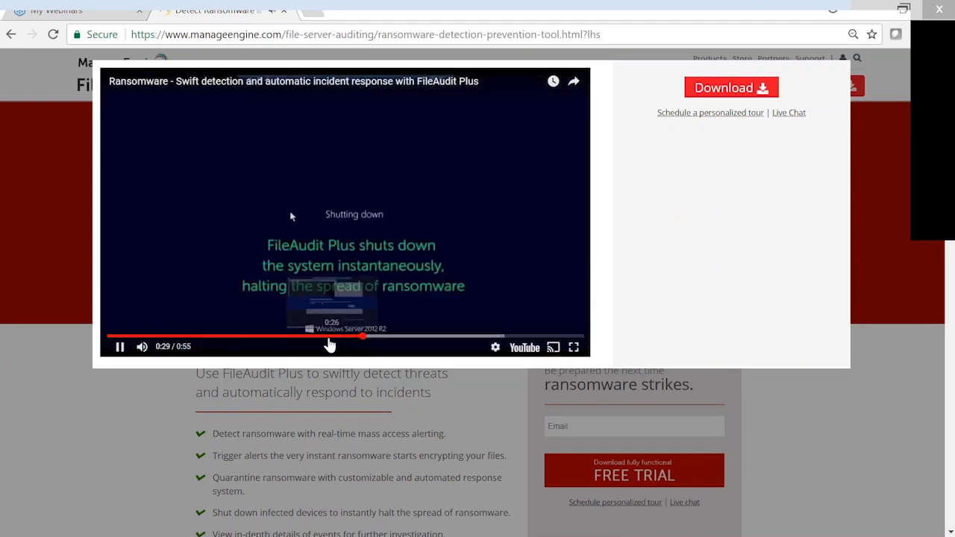
{"action": "left_click", "coordinate": [325, 340]}
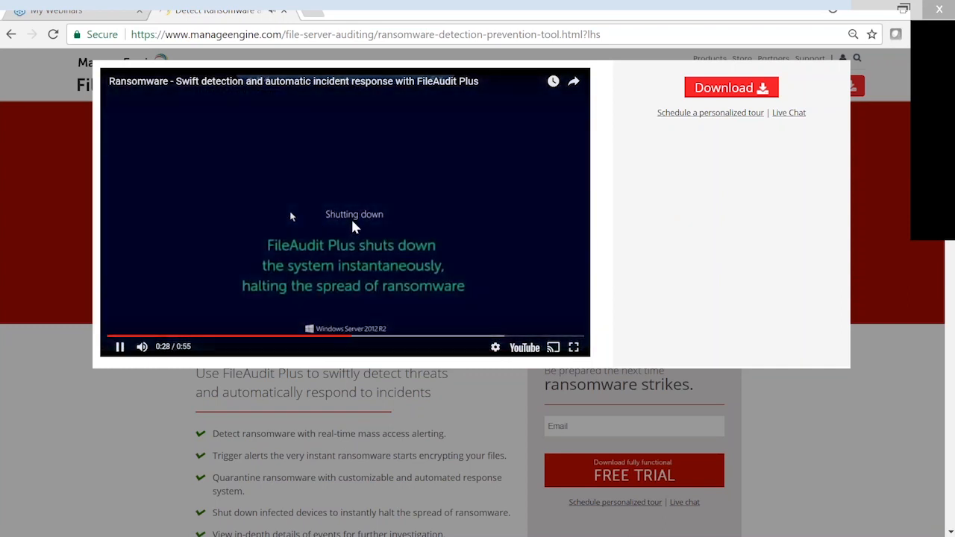
{"action": "left_click", "coordinate": [120, 349]}
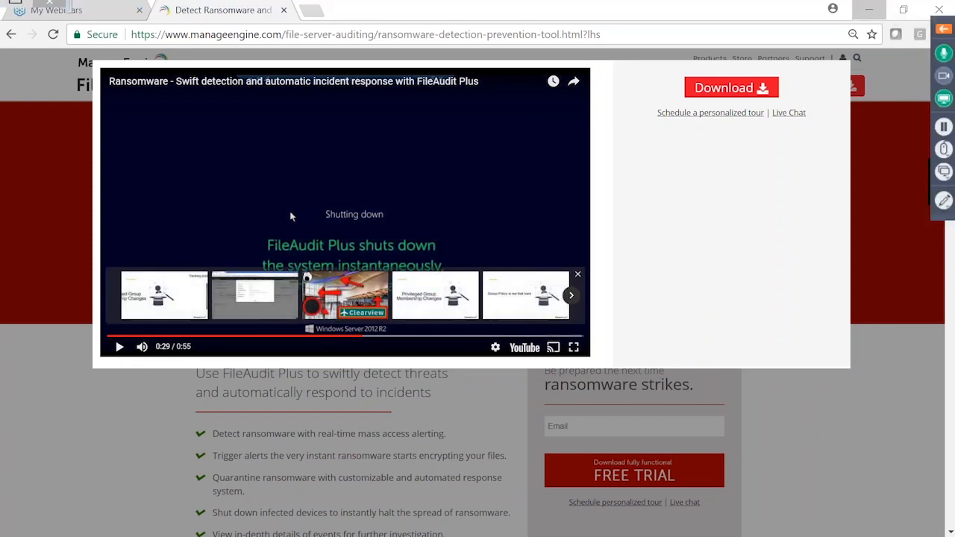
{"action": "left_click", "coordinate": [868, 11]}
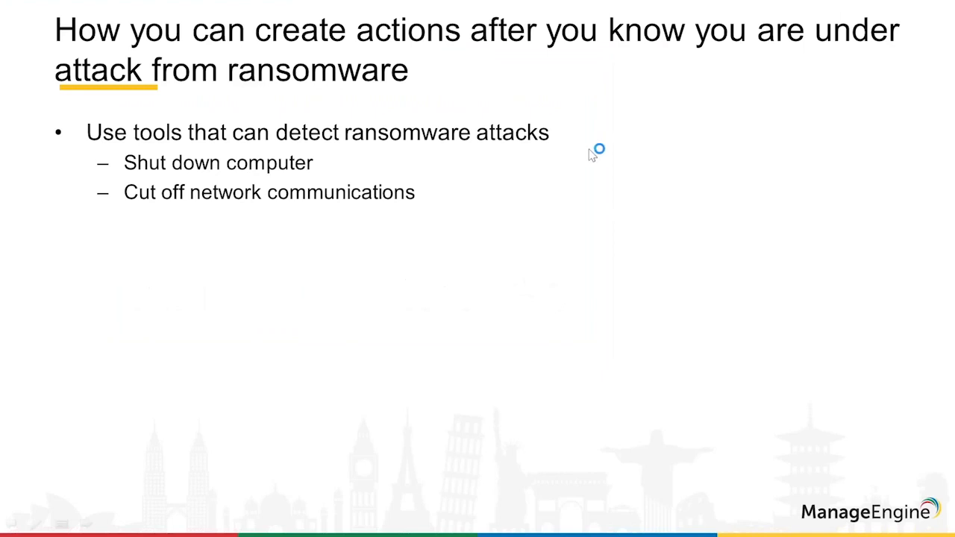